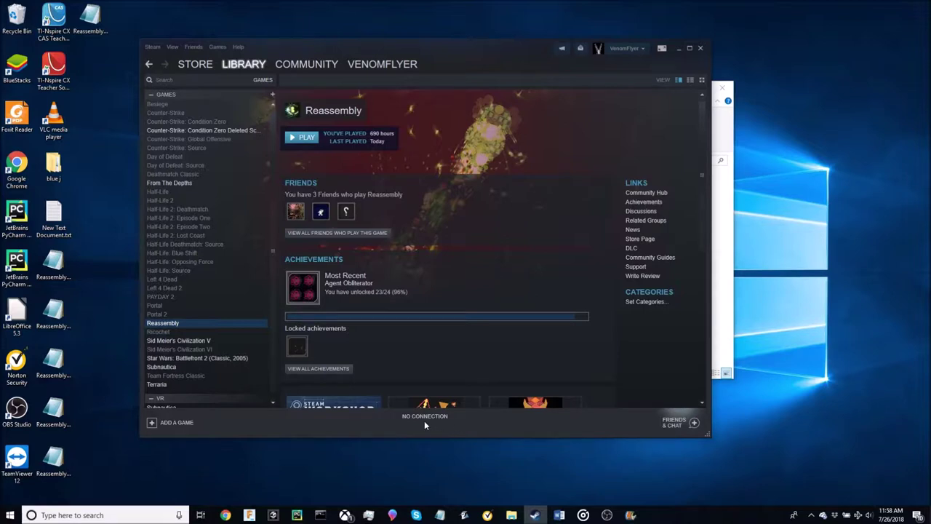
# Launch Reassembly from the Steam library and bring up its save slot selection
pyautogui.click(294, 140)
pyautogui.click(476, 287)
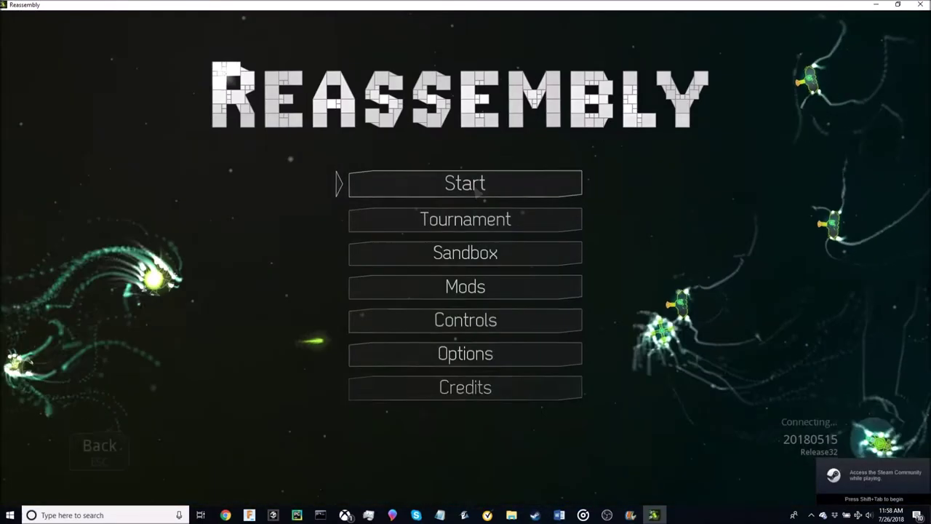
pyautogui.click(474, 183)
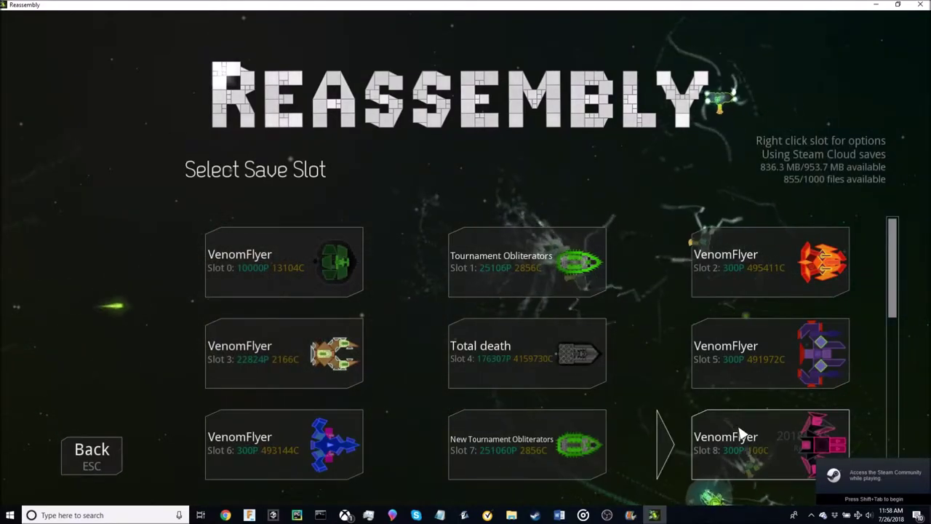
# Clear save slot 8 so that it can hold a new game
pyautogui.rightClick(743, 421)
pyautogui.click(749, 412)
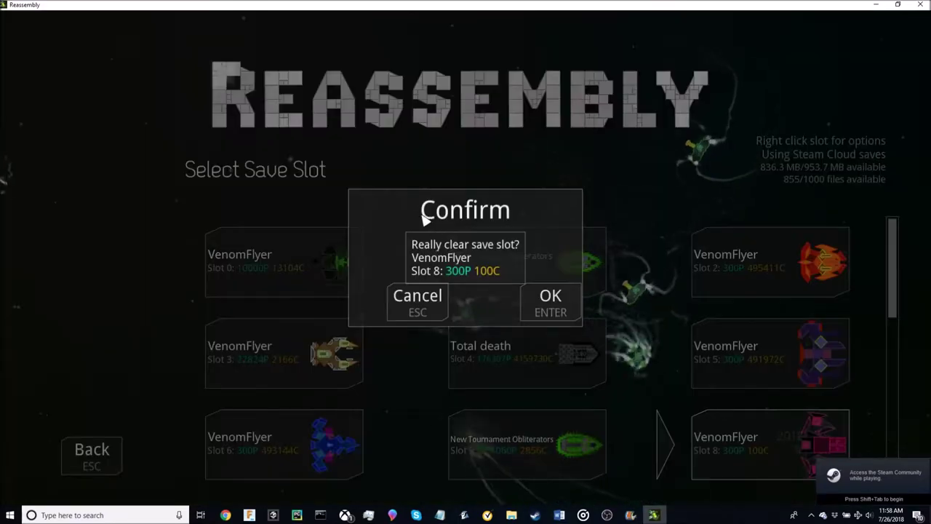
pyautogui.click(546, 293)
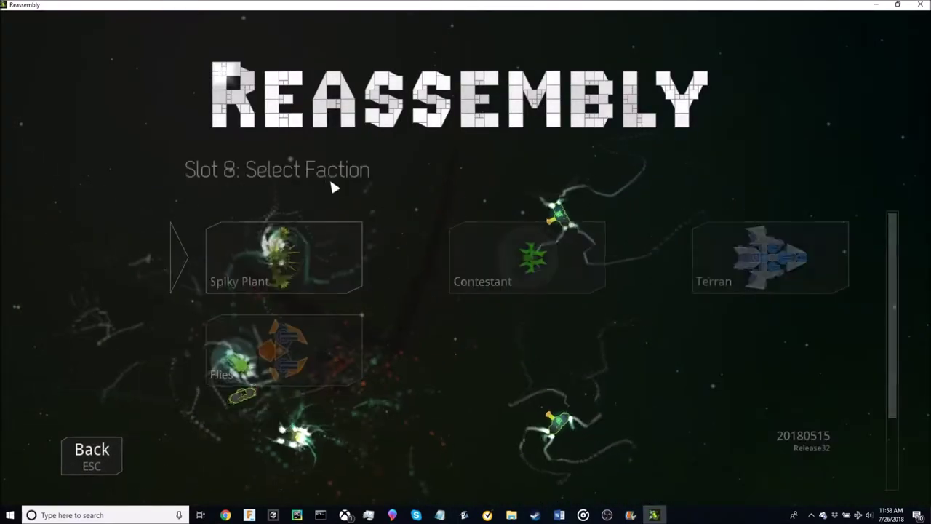
# Choose a faction for slot 8 and launch the new game with the prefilled name and colours
pyautogui.click(524, 266)
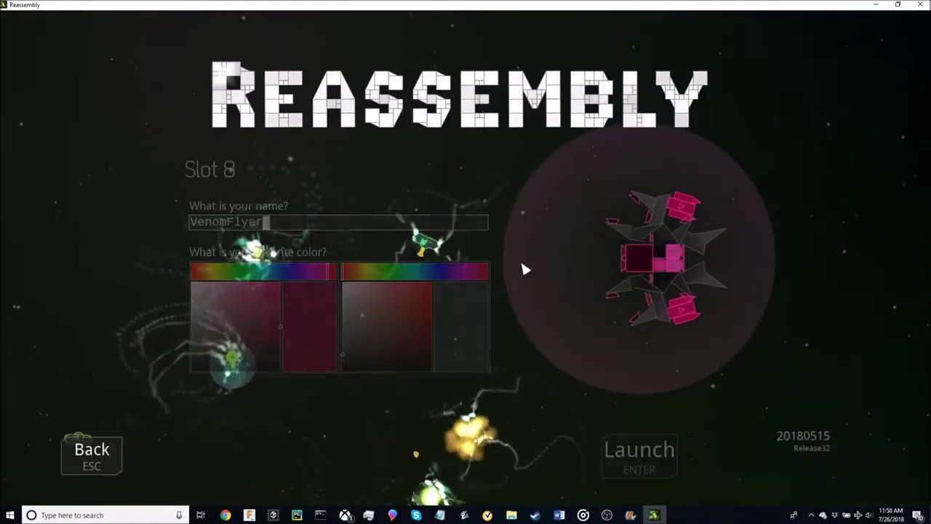
pyautogui.click(638, 453)
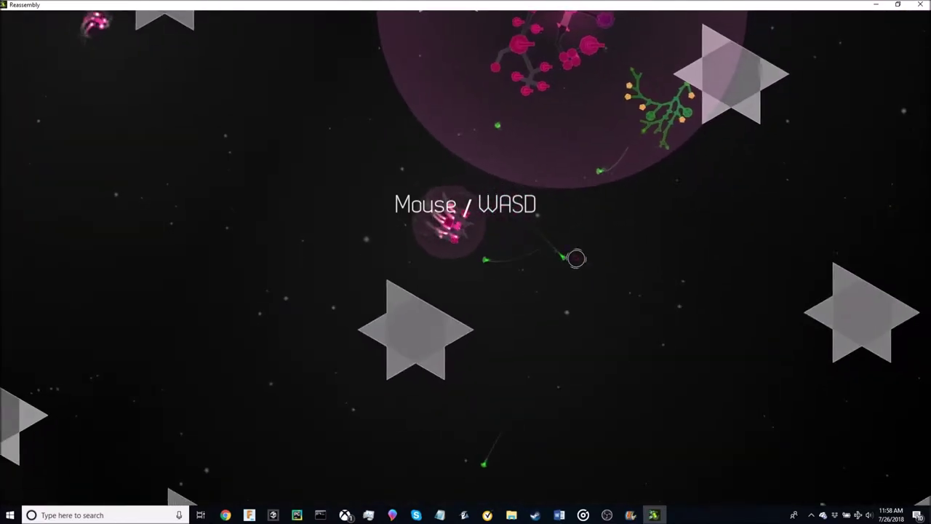
pyautogui.moveTo(575, 257)
pyautogui.mouseDown()
pyautogui.moveTo(303, 100)
pyautogui.moveTo(83, 31)
pyautogui.moveTo(163, 37)
pyautogui.mouseUp()
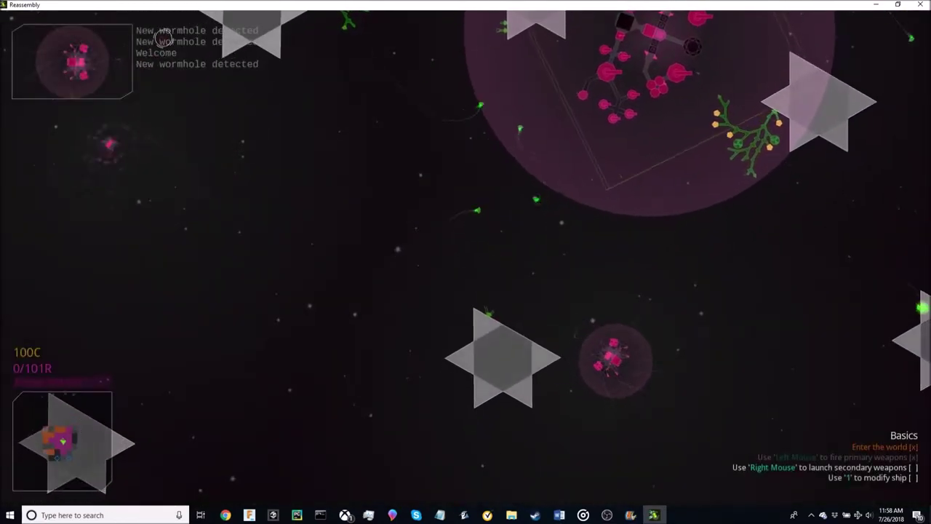
# Open the stored Sonny design from the fleet storage in the ship editor and dismiss the block palette tip
pyautogui.press('Escape')
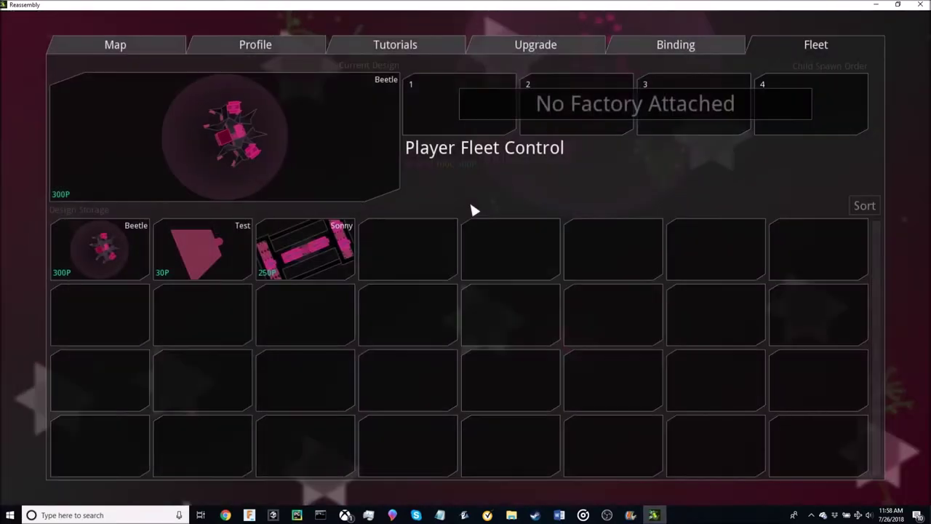
pyautogui.moveTo(329, 244); pyautogui.dragTo(290, 240)
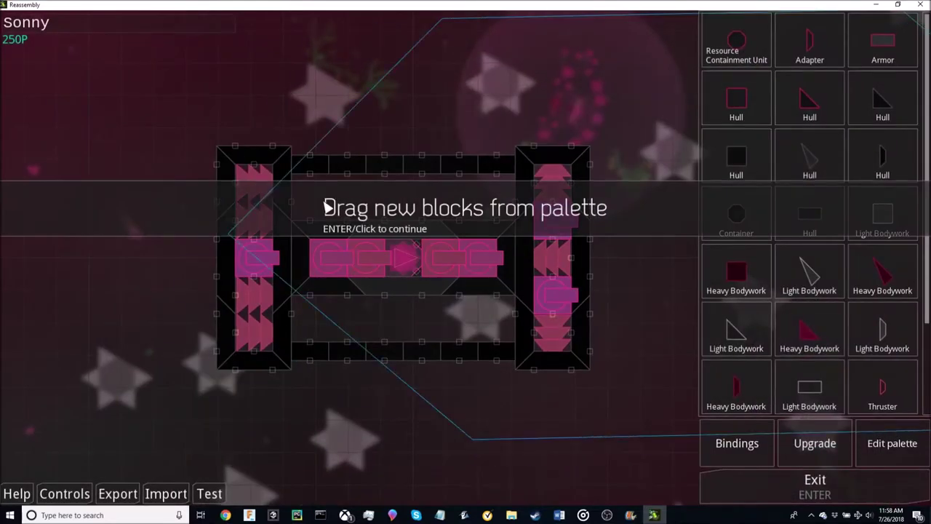
pyautogui.click(185, 85)
pyautogui.click(191, 87)
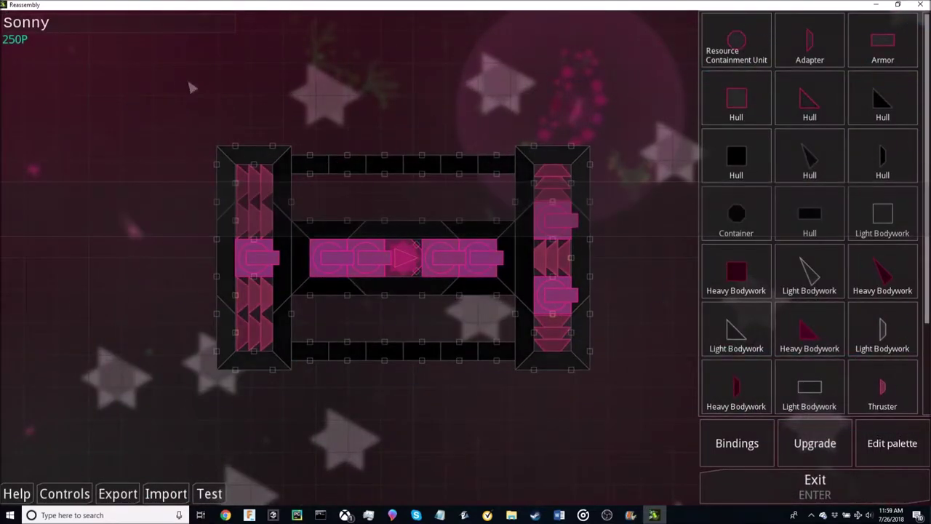
# Delete the blocks in the upper-left part of the ship and rename the design Sonny hie
pyautogui.moveTo(168, 78); pyautogui.dragTo(348, 279)
pyautogui.press('Delete')
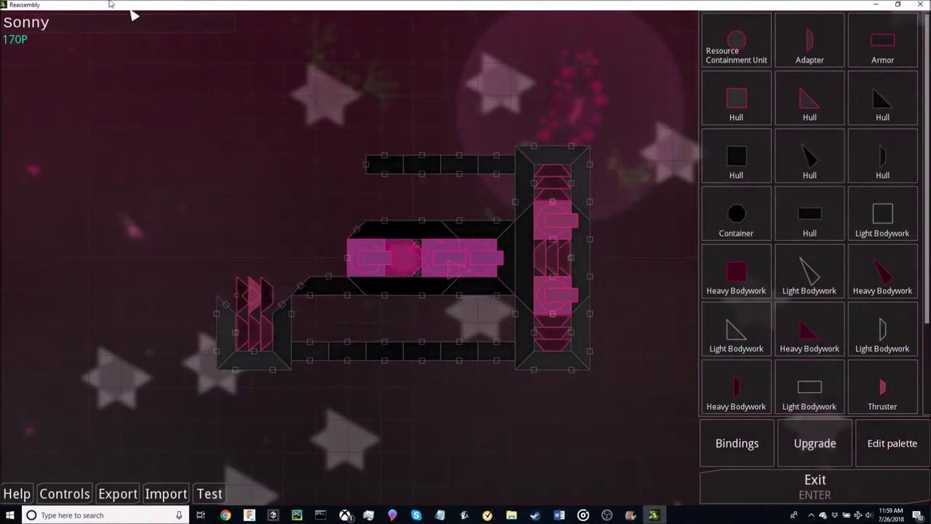
pyautogui.click(101, 24)
pyautogui.write('hie')
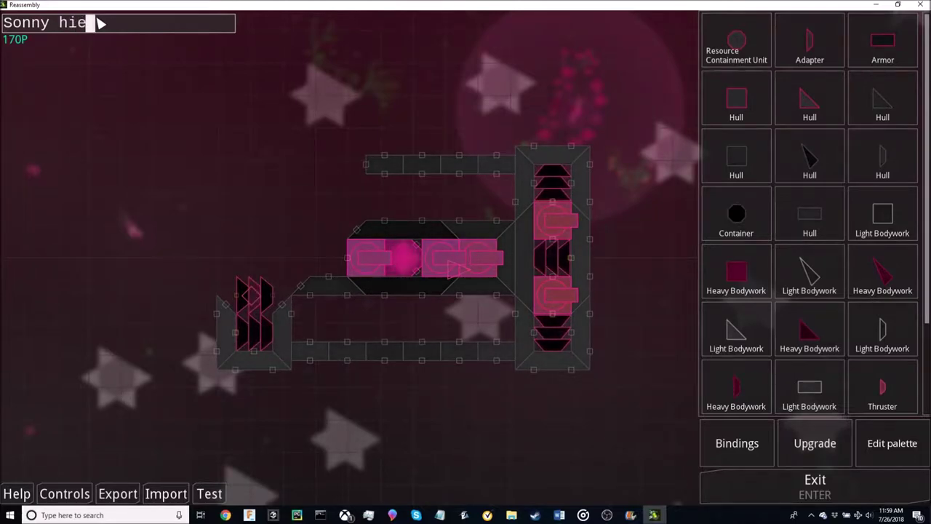
pyautogui.press('Return')
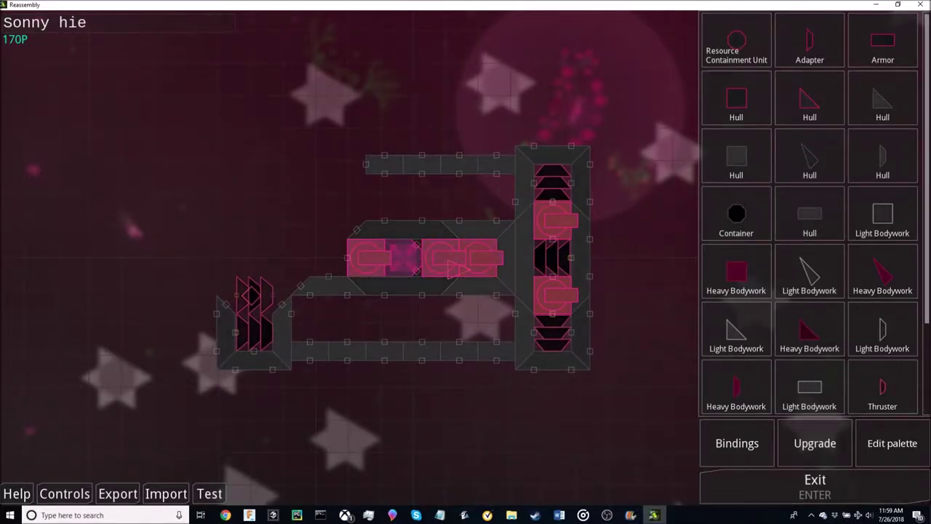
# Leave the ship editor and fleet screen, and fly the ship into a new sector
pyautogui.press('Return')
pyautogui.click(278, 204)
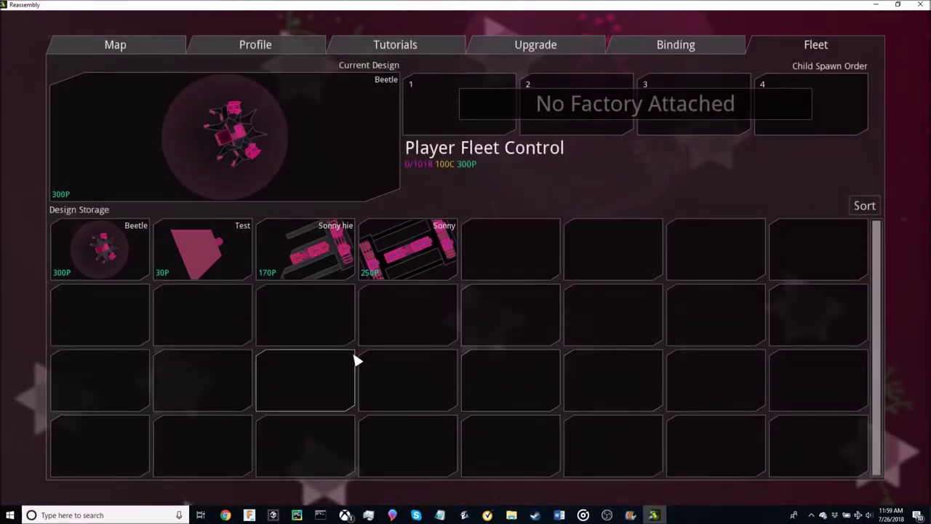
pyautogui.click(26, 188)
pyautogui.press('Escape')
pyautogui.press('Escape')
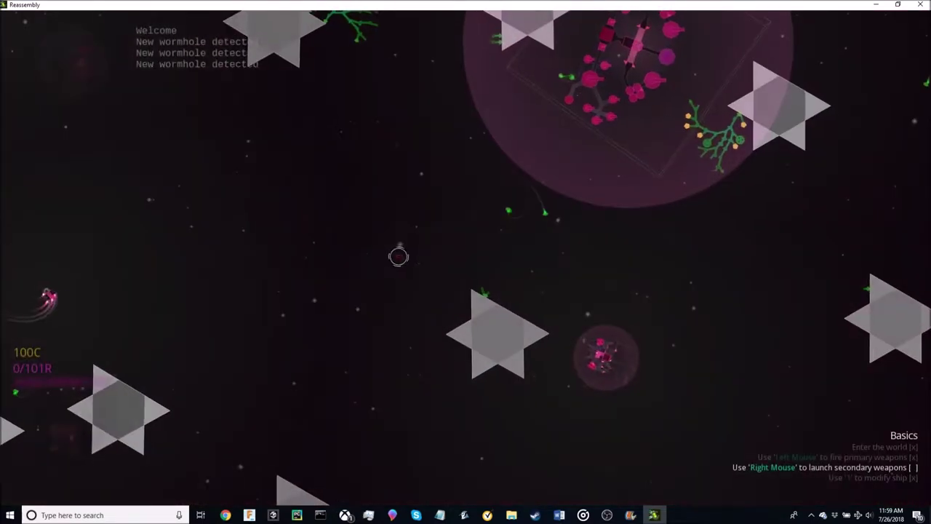
pyautogui.click(299, 171)
pyautogui.click(298, 171)
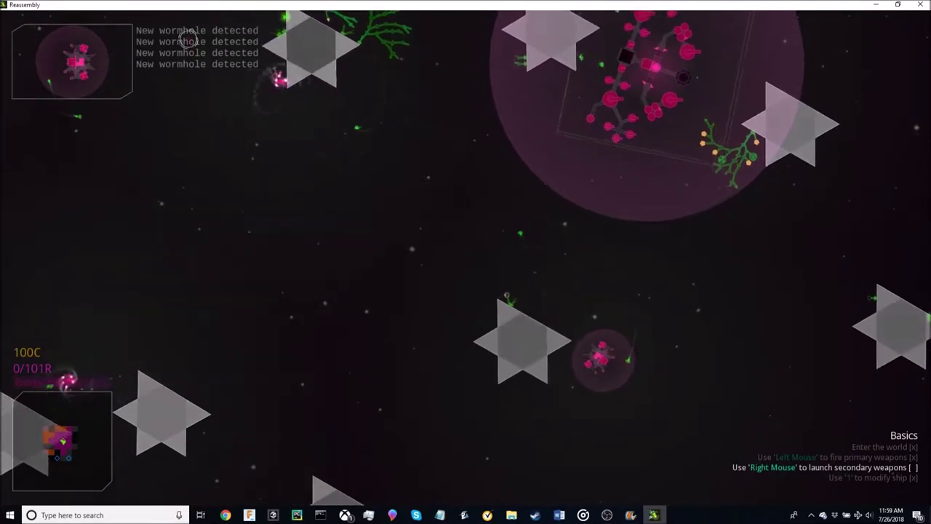
pyautogui.press('w')
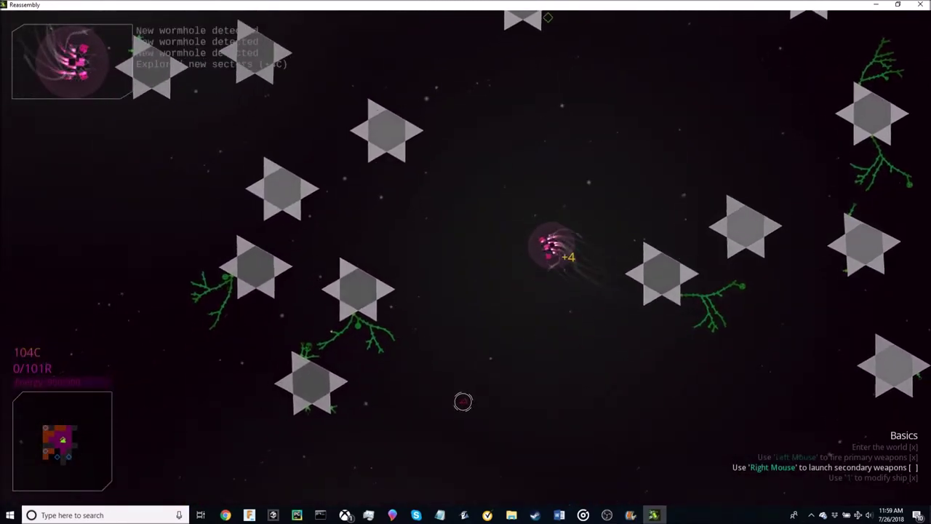
# Save and quit the current game, and exit Reassembly
pyautogui.press('Escape')
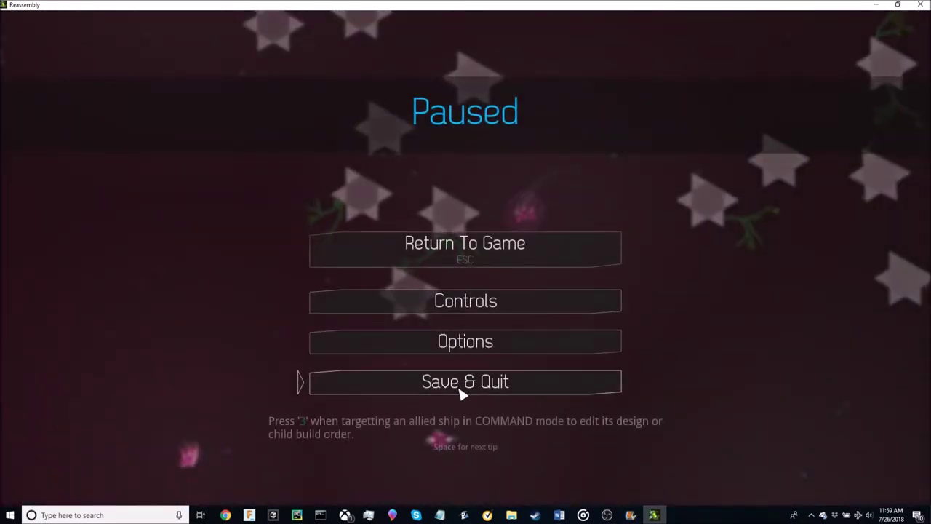
pyautogui.click(463, 382)
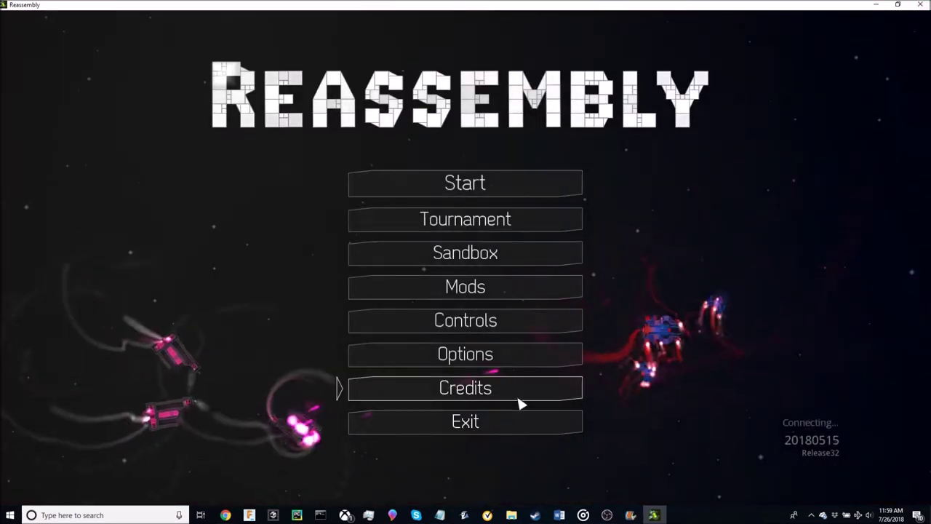
pyautogui.click(473, 430)
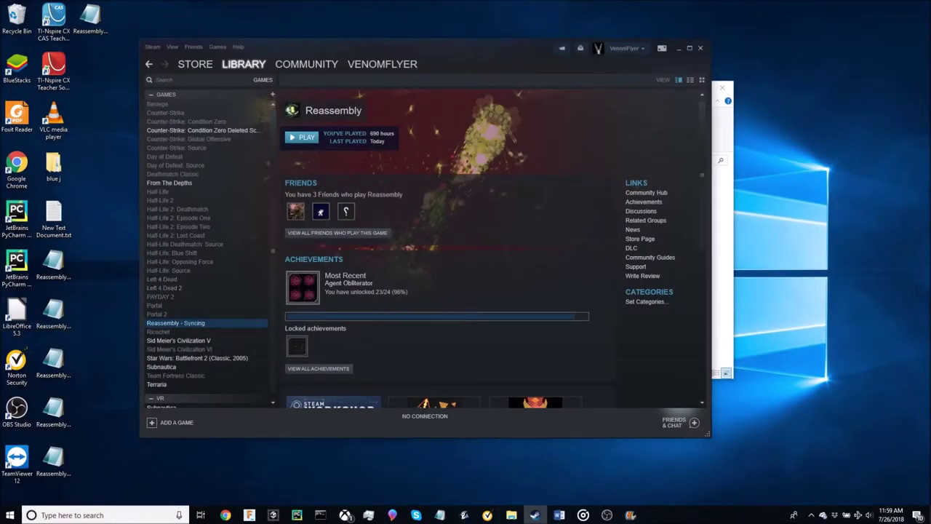
# Switch to File Explorer and go to Program Files (x86)\Steam\userdata on the C: drive
pyautogui.hotkey('alt', 'Tab')
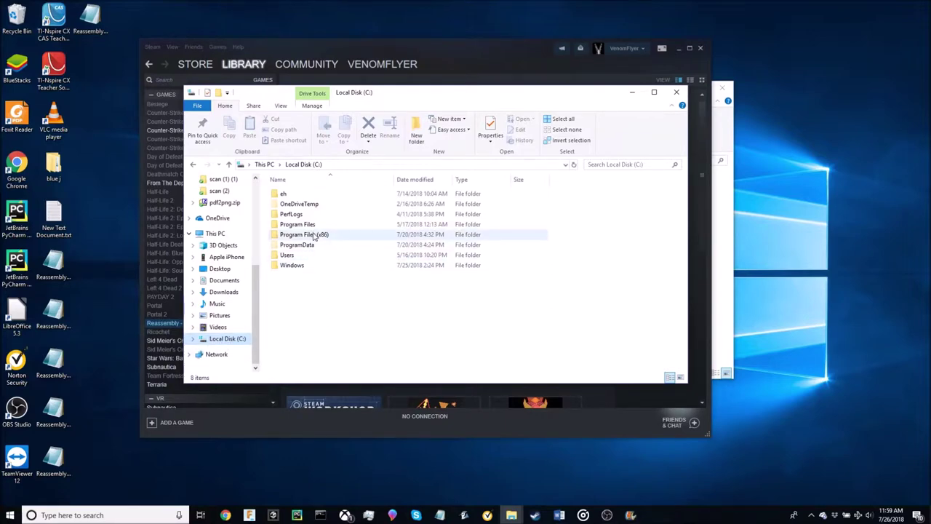
pyautogui.doubleClick(314, 237)
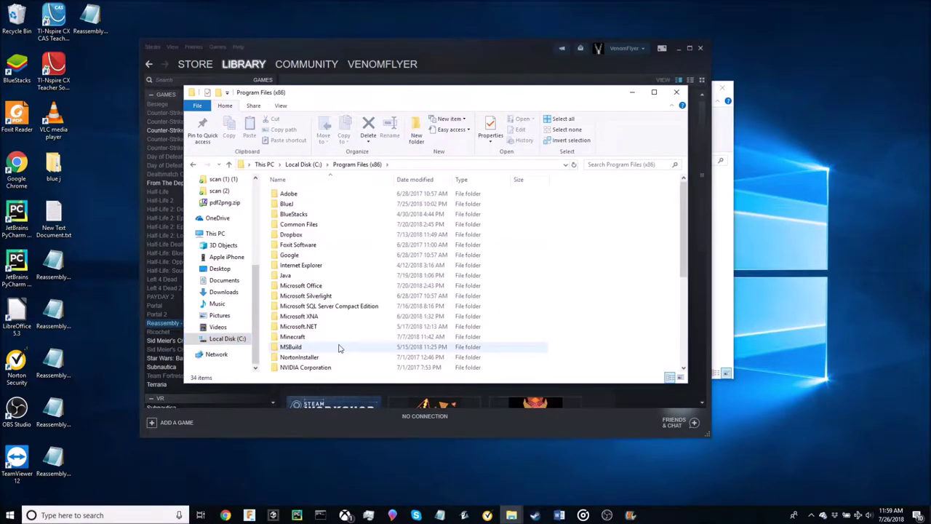
pyautogui.scroll(-3, 338, 349)
pyautogui.doubleClick(316, 326)
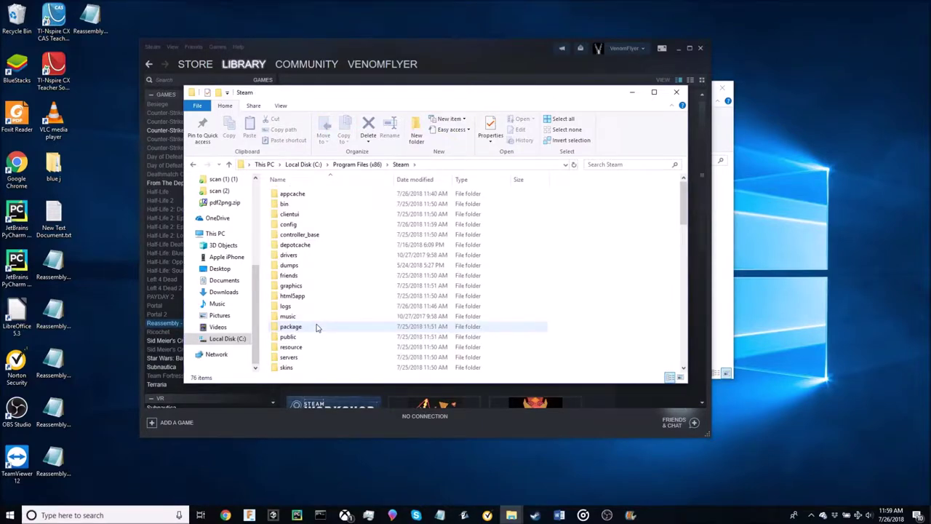
pyautogui.scroll(-3, 317, 327)
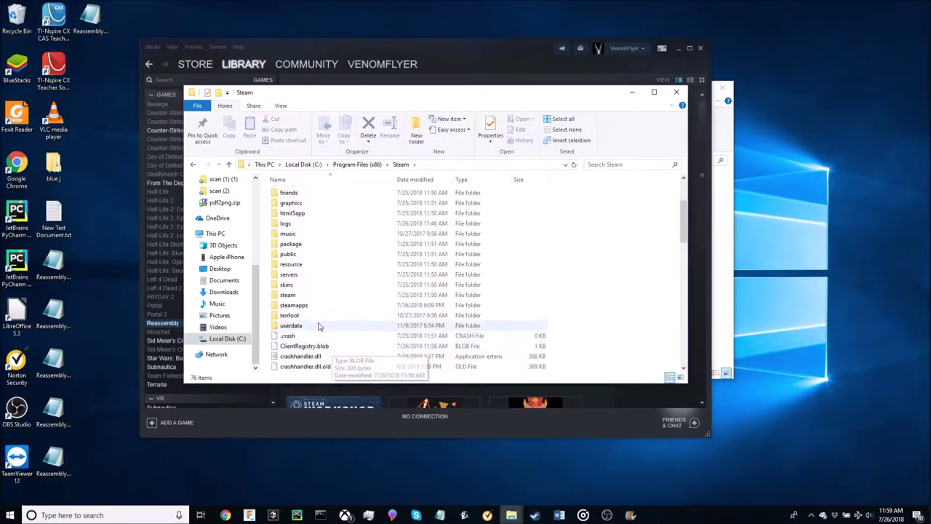
pyautogui.doubleClick(316, 325)
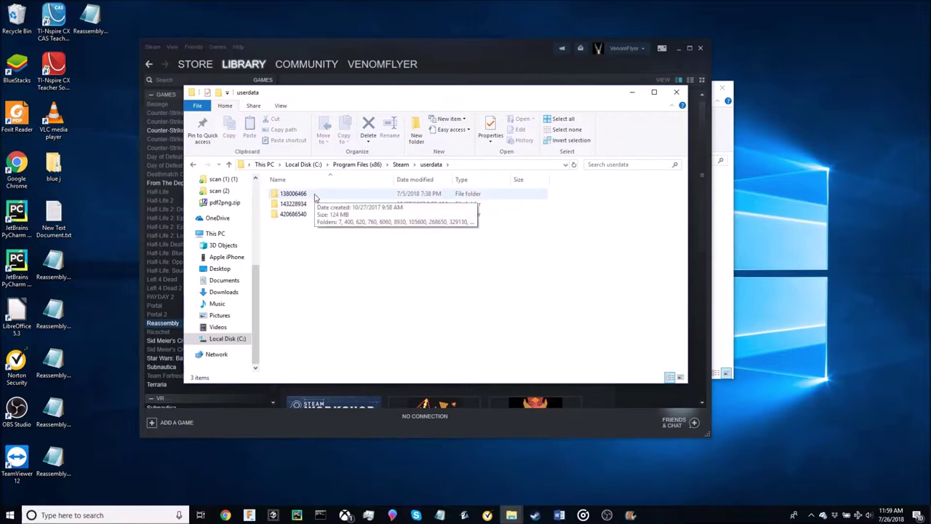
# Open the Steam account's folder in userdata and go down to 329130\remote\data
pyautogui.click(315, 197)
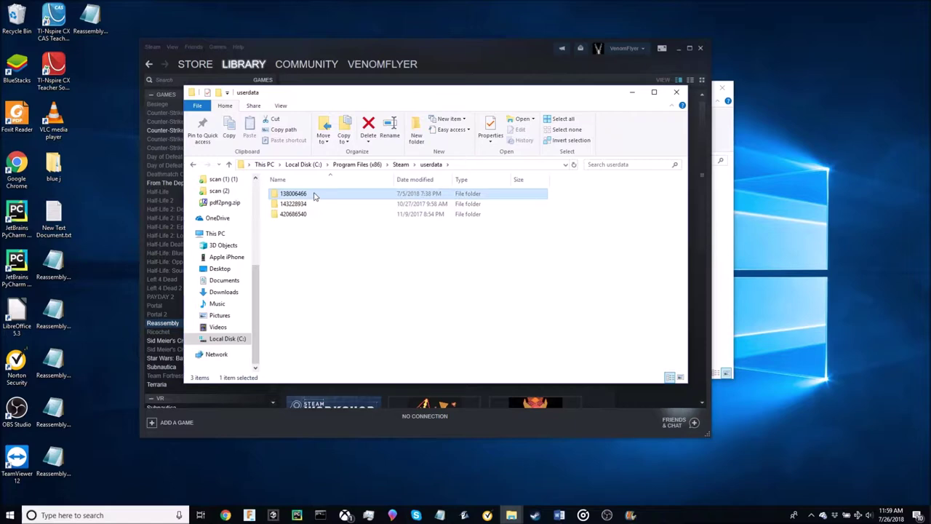
pyautogui.doubleClick(315, 196)
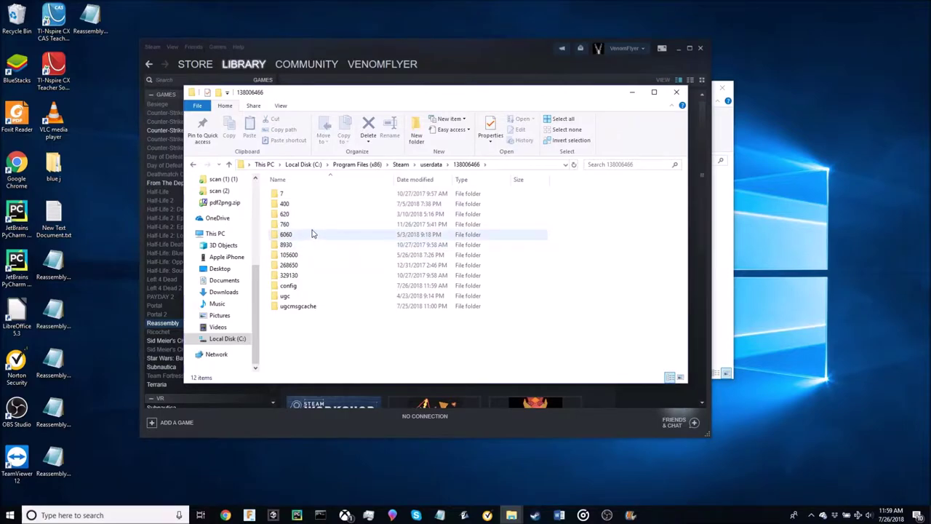
pyautogui.doubleClick(310, 280)
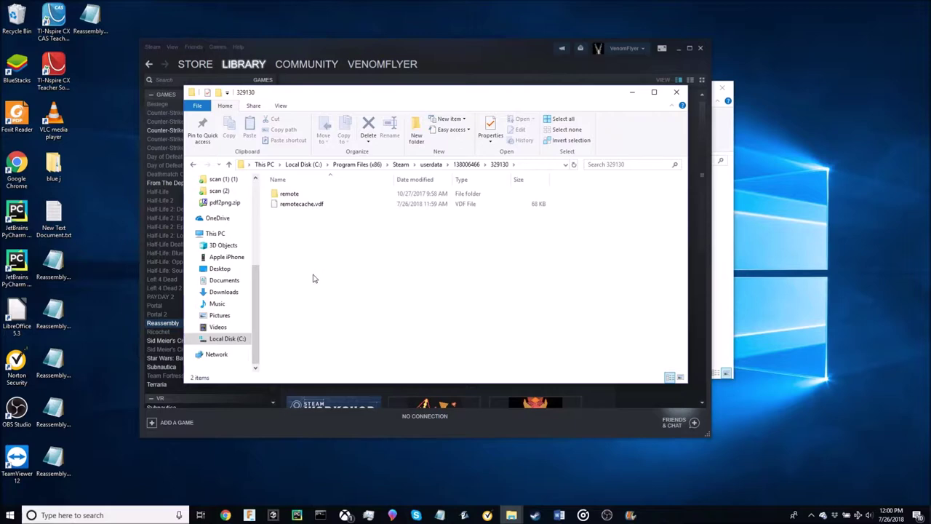
pyautogui.doubleClick(307, 196)
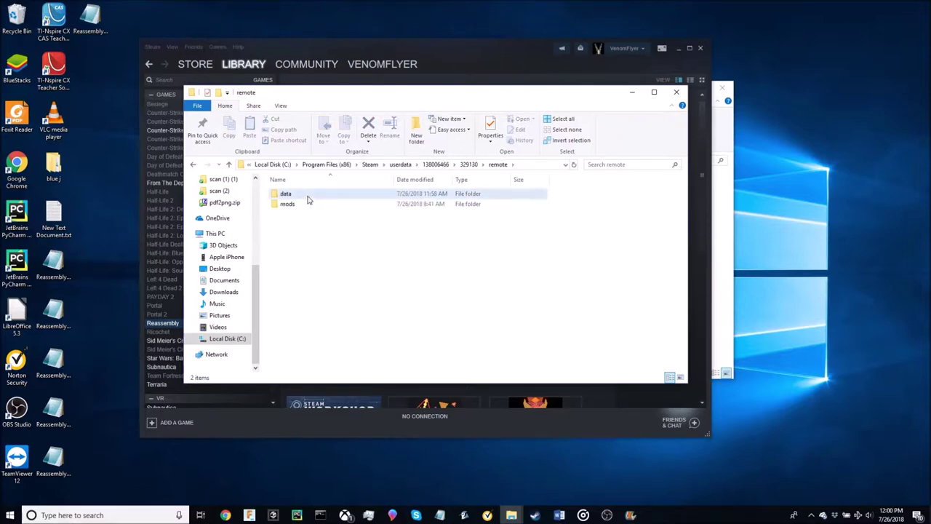
pyautogui.doubleClick(309, 195)
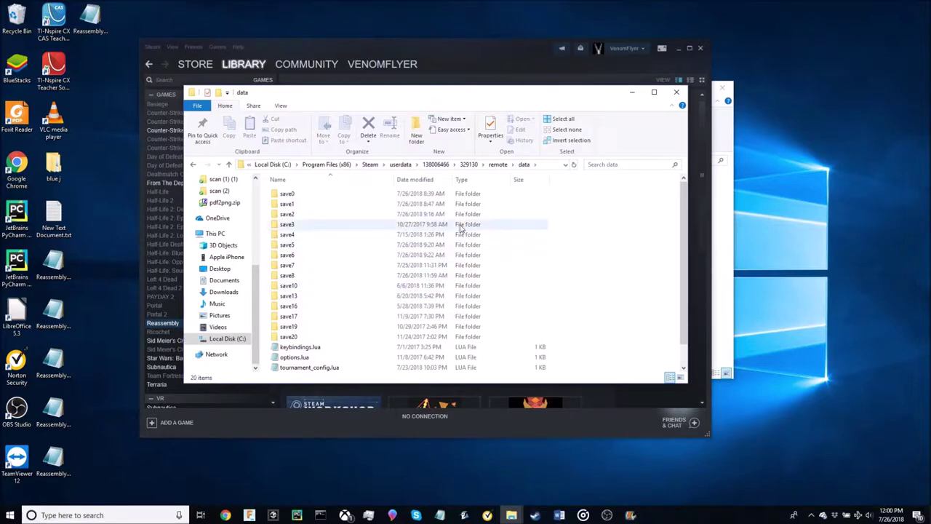
# Find the save8 folder among the Reassembly saves and open its blueprints.lua file
pyautogui.scroll(-1, 322, 332)
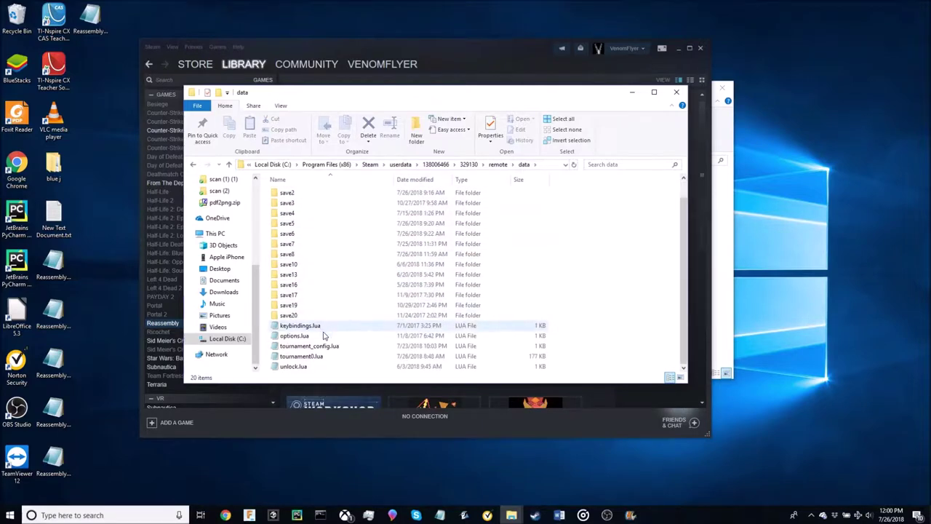
pyautogui.scroll(1, 329, 342)
pyautogui.scroll(-1, 325, 211)
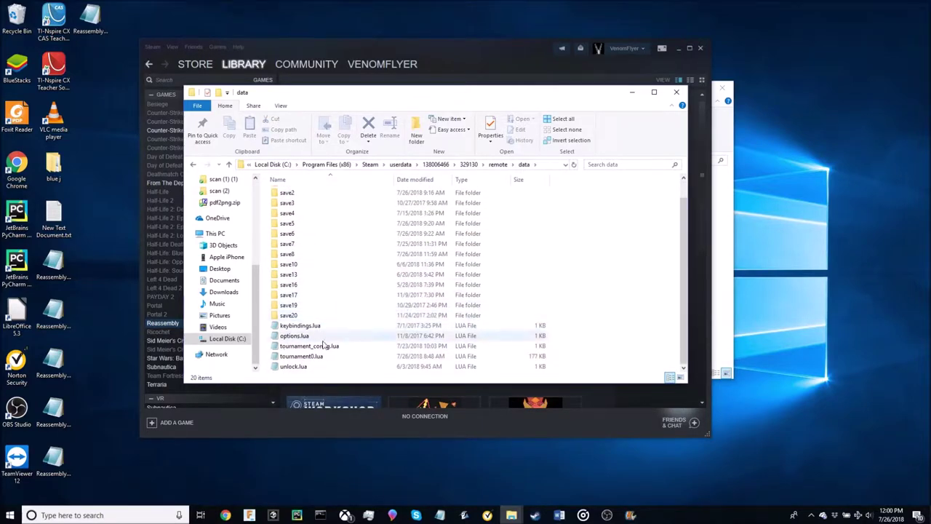
pyautogui.scroll(1, 502, 290)
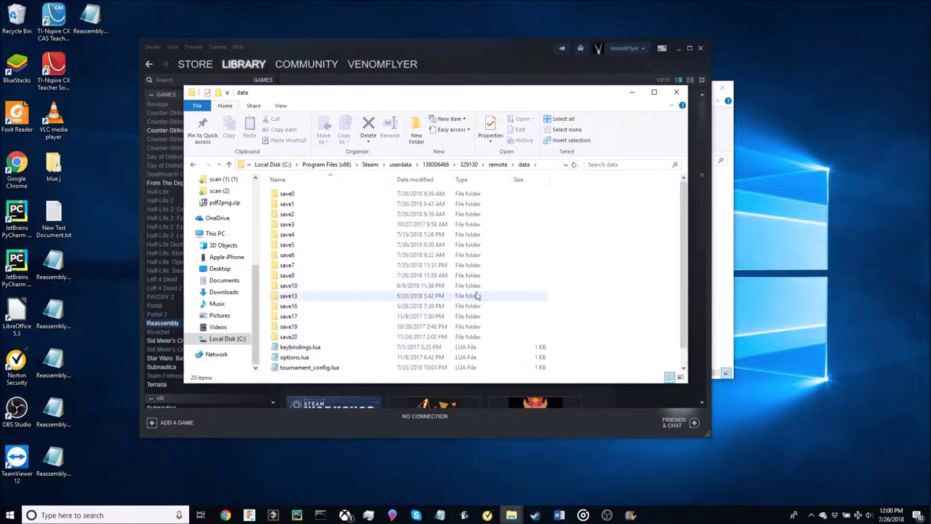
pyautogui.doubleClick(310, 278)
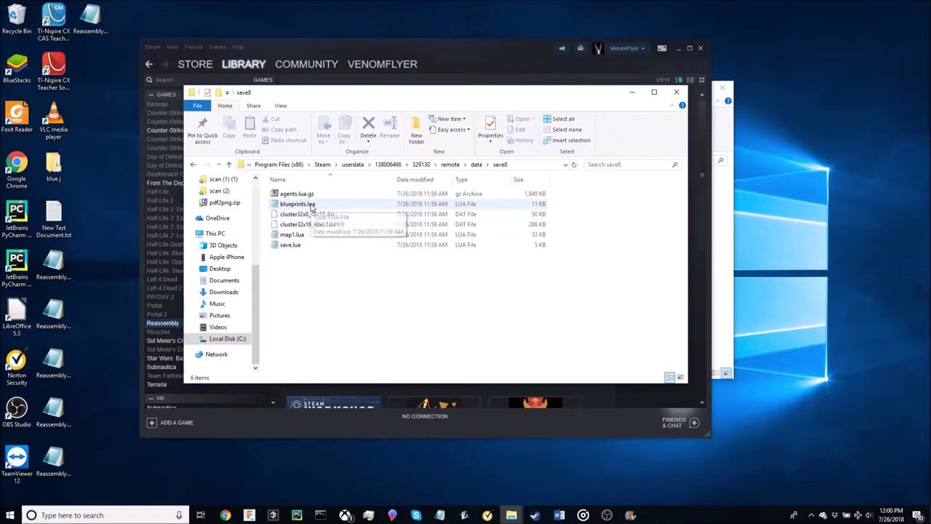
pyautogui.doubleClick(310, 205)
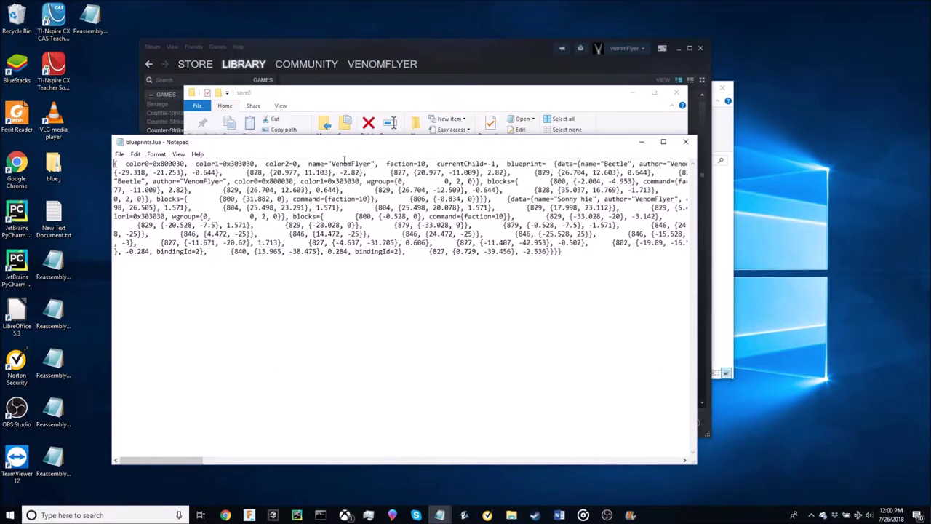
# Examine the save name, faction and first ship name in blueprints.lua, and close the file
pyautogui.moveTo(332, 164); pyautogui.dragTo(368, 164)
pyautogui.doubleClick(422, 164)
pyautogui.moveTo(603, 163); pyautogui.dragTo(630, 163)
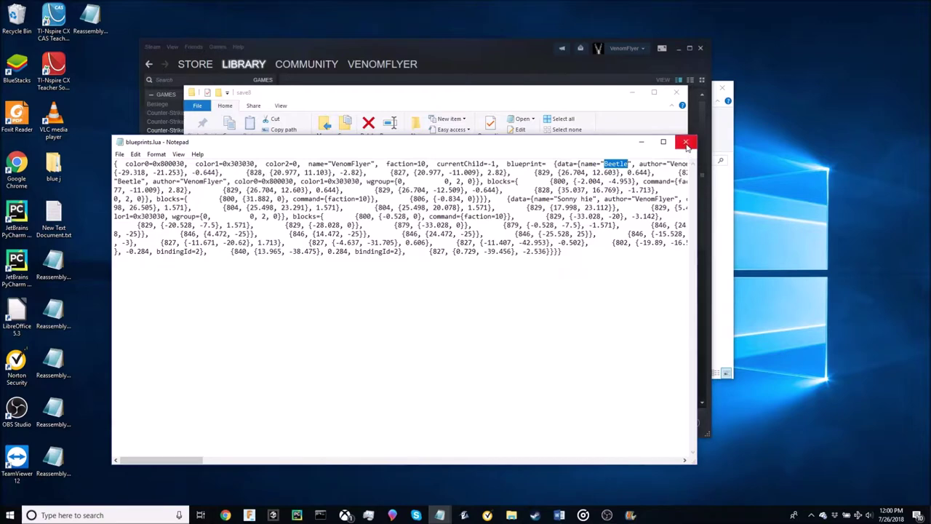
pyautogui.click(686, 143)
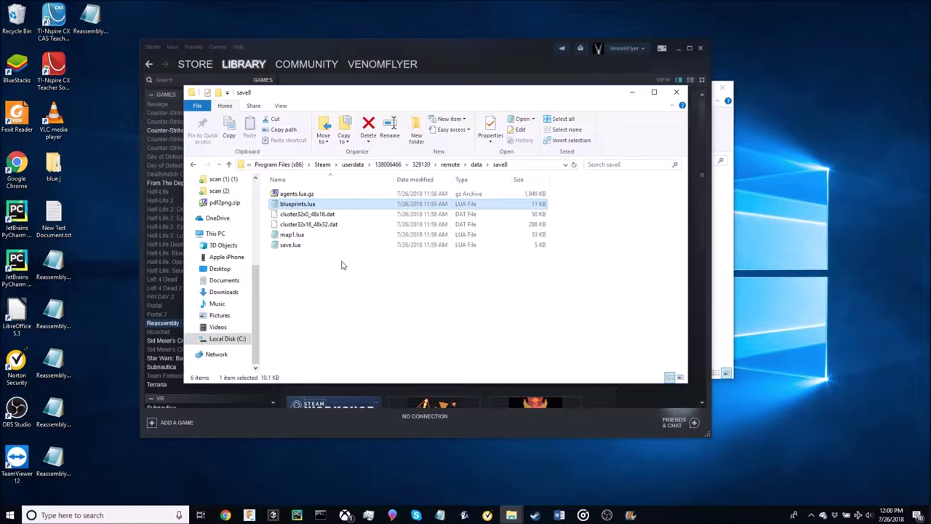
# Open save.lua from the save8 folder and locate its knownBlockIds and paletteIds lists
pyautogui.click(315, 247)
pyautogui.doubleClick(315, 248)
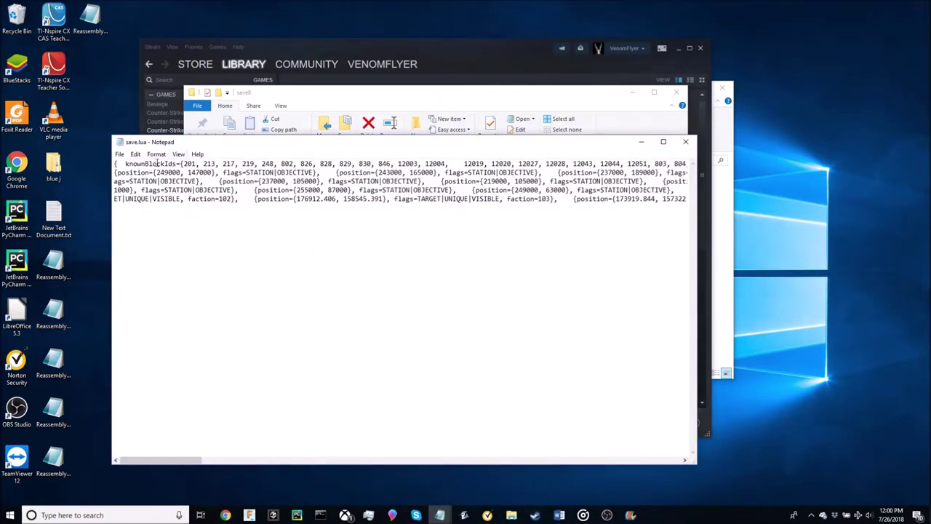
pyautogui.moveTo(184, 164); pyautogui.dragTo(216, 164)
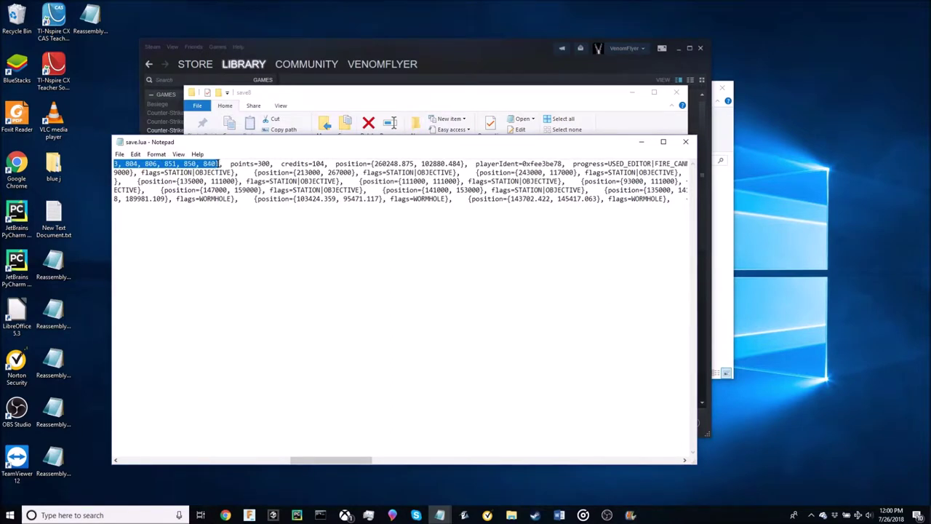
pyautogui.moveTo(337, 458); pyautogui.dragTo(184, 460)
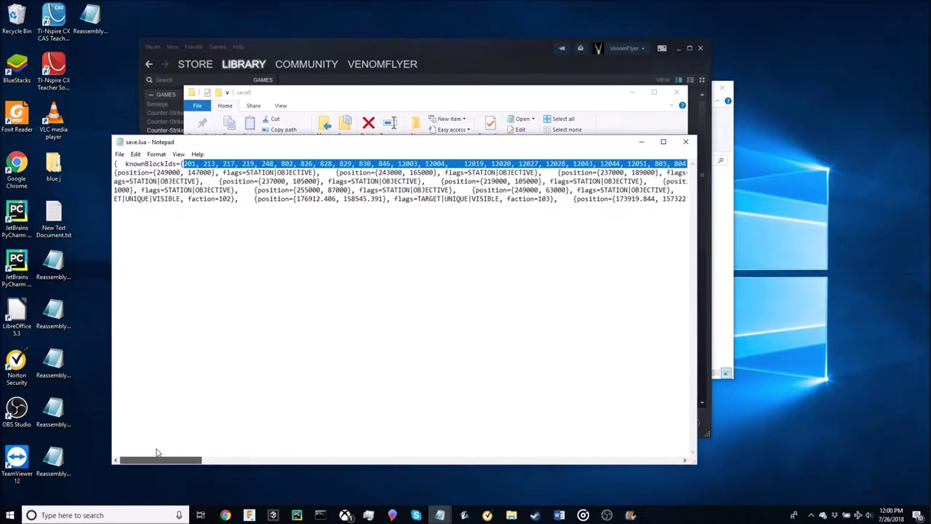
pyautogui.moveTo(168, 453); pyautogui.dragTo(218, 452)
pyautogui.click(451, 164)
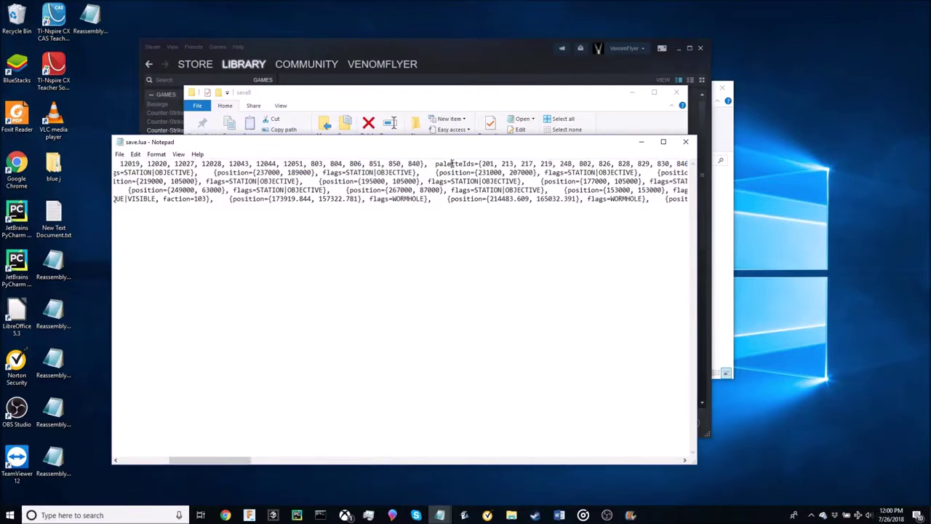
# Replace all IDs inside the knownBlockIds braces with the full block ID list beginning 504, 201, 12051, 12044
pyautogui.moveTo(422, 164); pyautogui.dragTo(184, 164)
pyautogui.hotkey('ctrl', 'c')
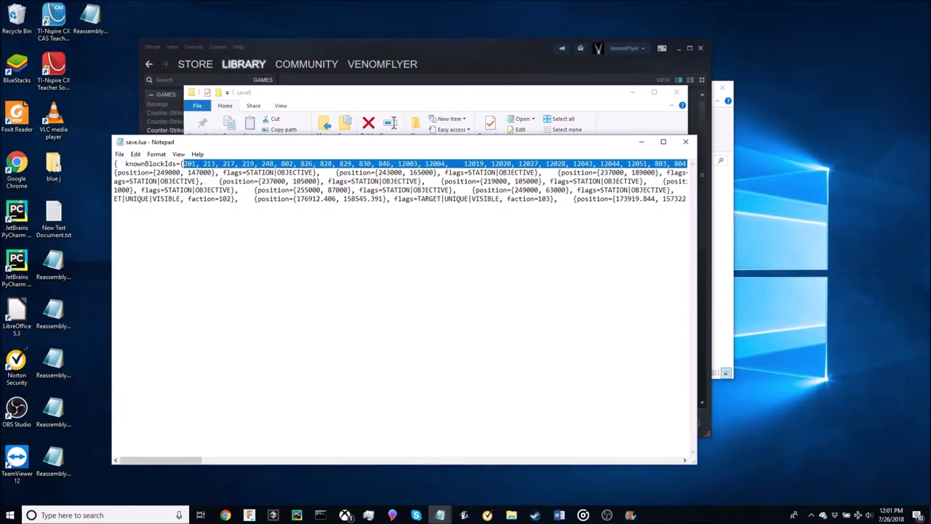
pyautogui.press('Delete')
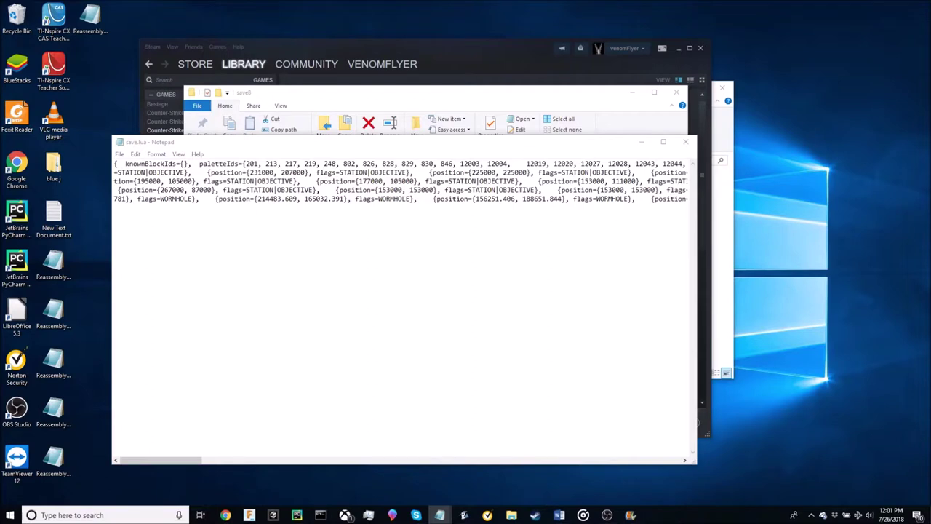
pyautogui.click(183, 164)
pyautogui.hotkey('ctrl', 'v')
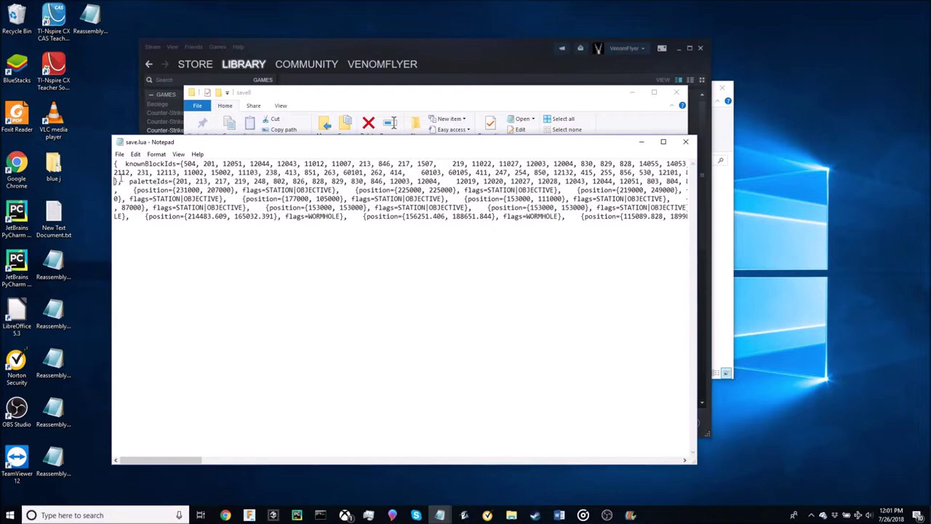
# Replace all IDs inside the paletteIds braces with the full block ID list ending in 407, 410, 60120
pyautogui.hscroll(10, 118, 180)
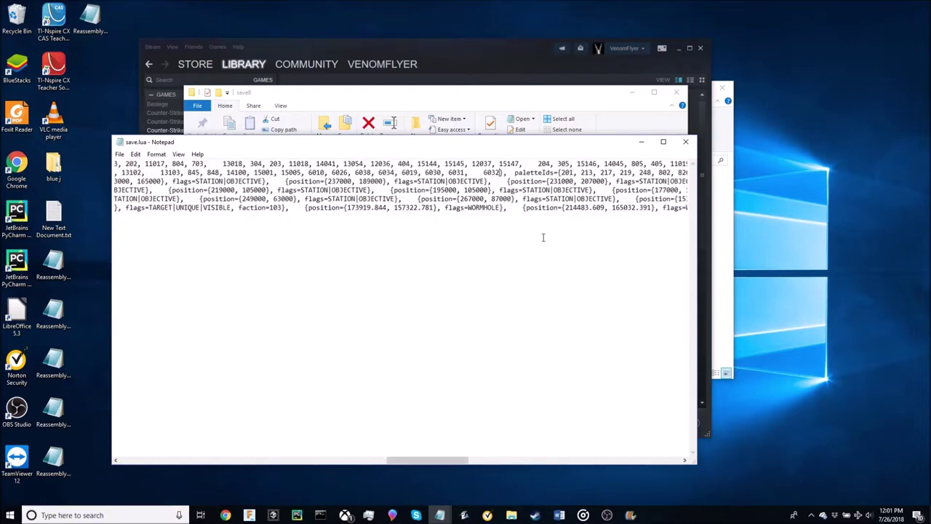
pyautogui.moveTo(563, 173); pyautogui.dragTo(627, 173)
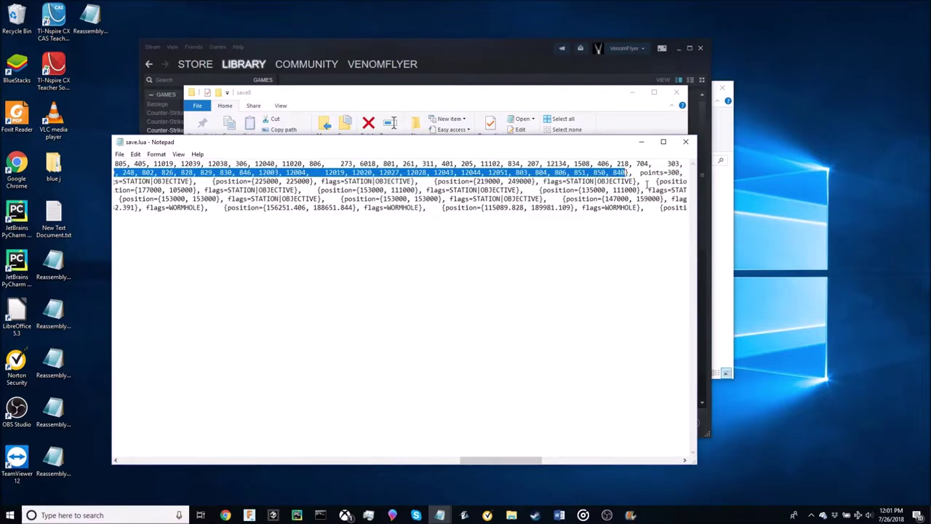
pyautogui.press('Delete')
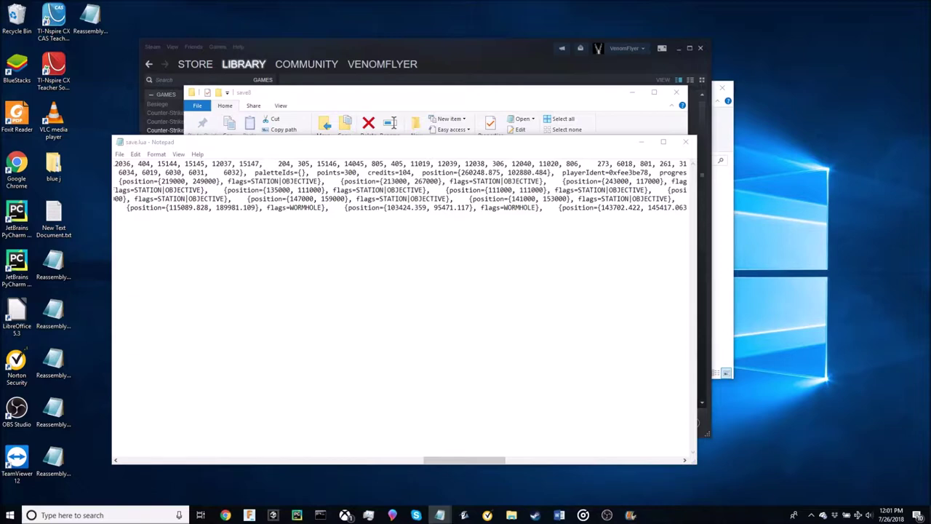
pyautogui.click(304, 171)
pyautogui.hotkey('ctrl', 'v')
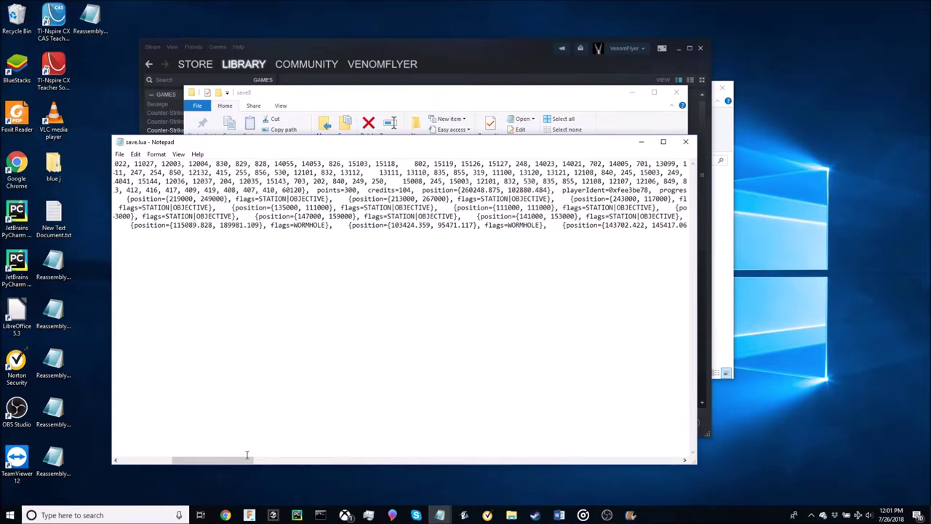
# Save the edited save.lua and close it
pyautogui.moveTo(243, 462); pyautogui.dragTo(162, 470)
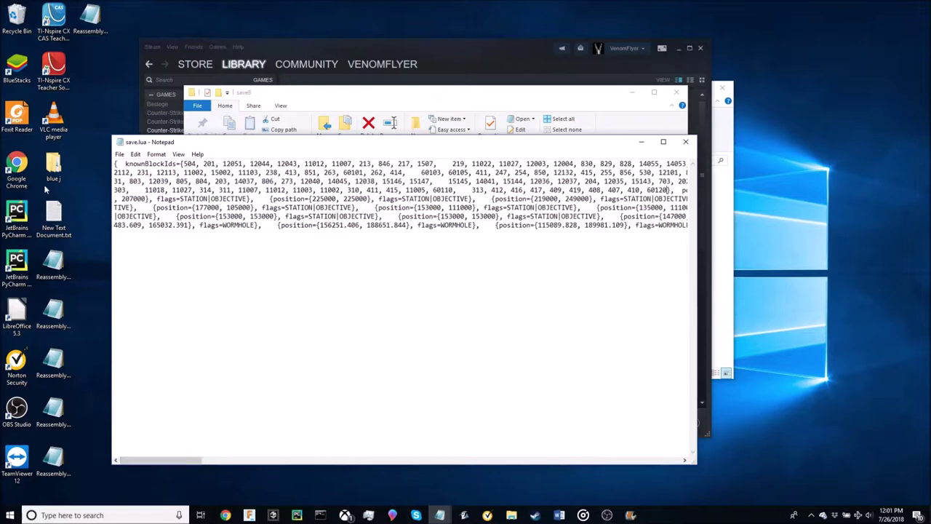
pyautogui.click(119, 155)
pyautogui.click(646, 116)
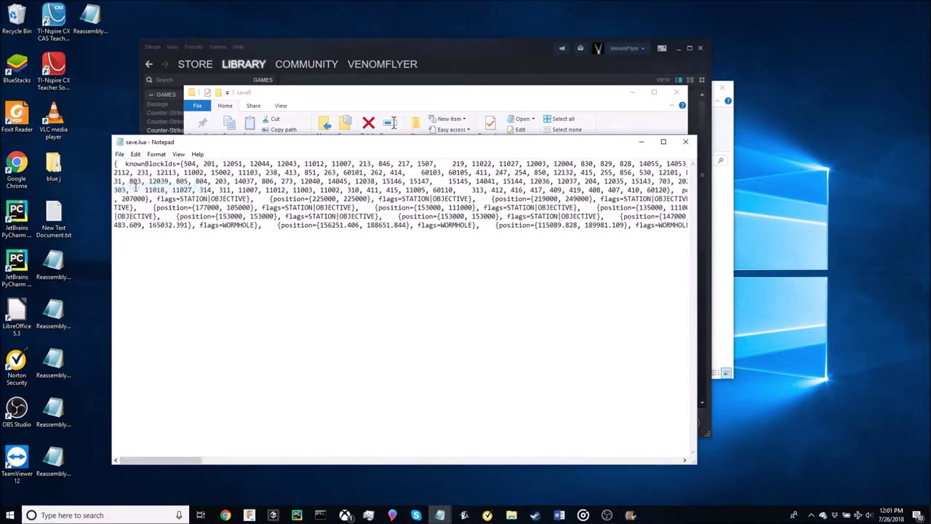
pyautogui.click(682, 143)
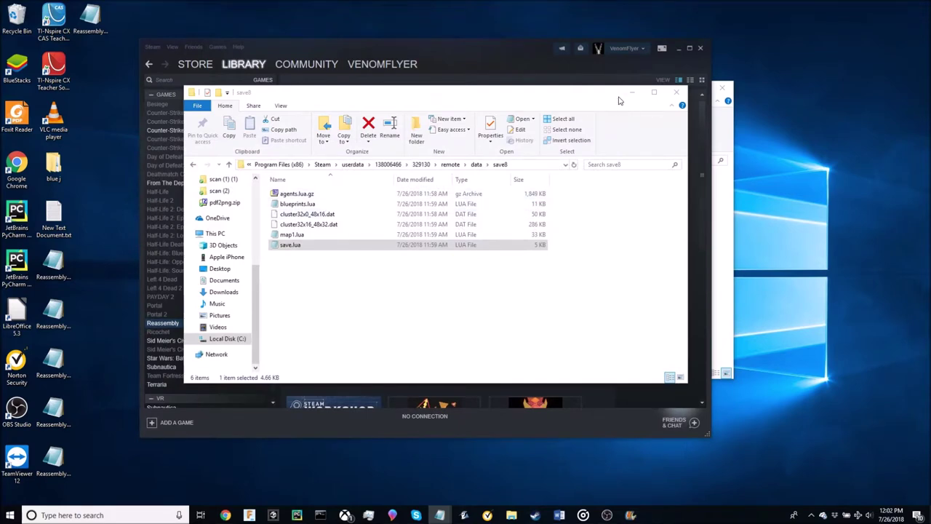
# Switch to Steam, launch Reassembly despite the cloud sync warning, and load the game in save slot 8
pyautogui.click(490, 77)
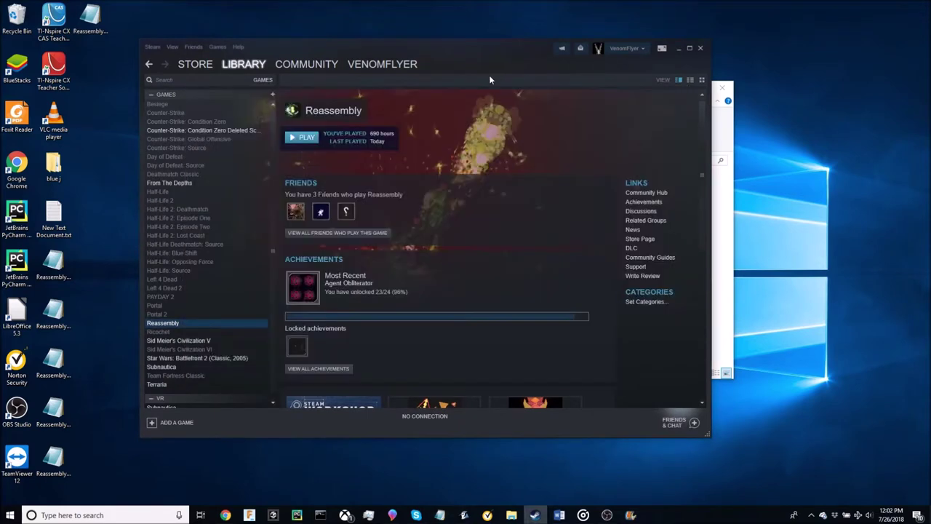
pyautogui.click(307, 138)
pyautogui.click(475, 285)
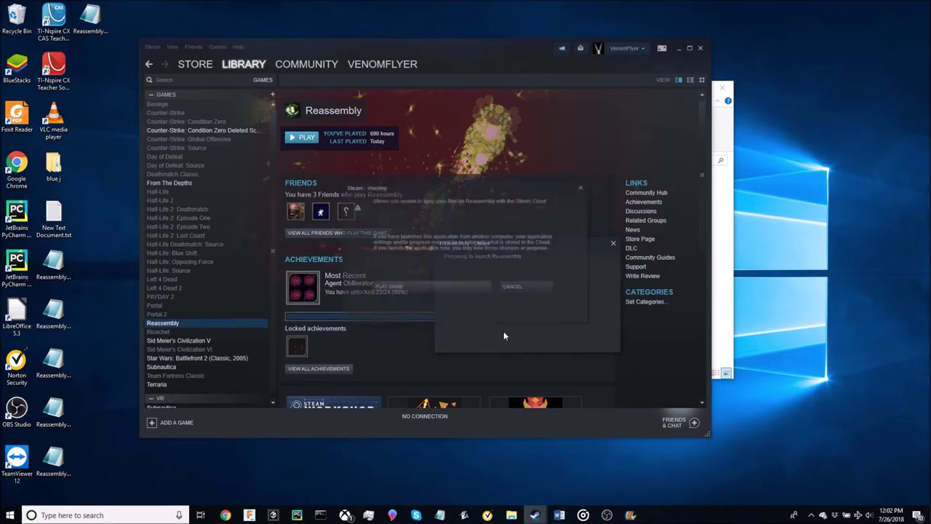
pyautogui.click(456, 289)
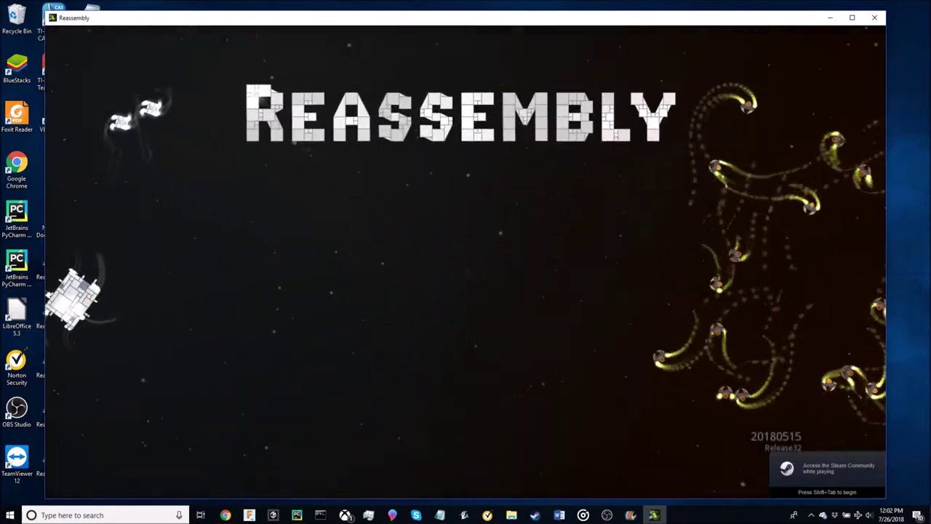
pyautogui.click(462, 187)
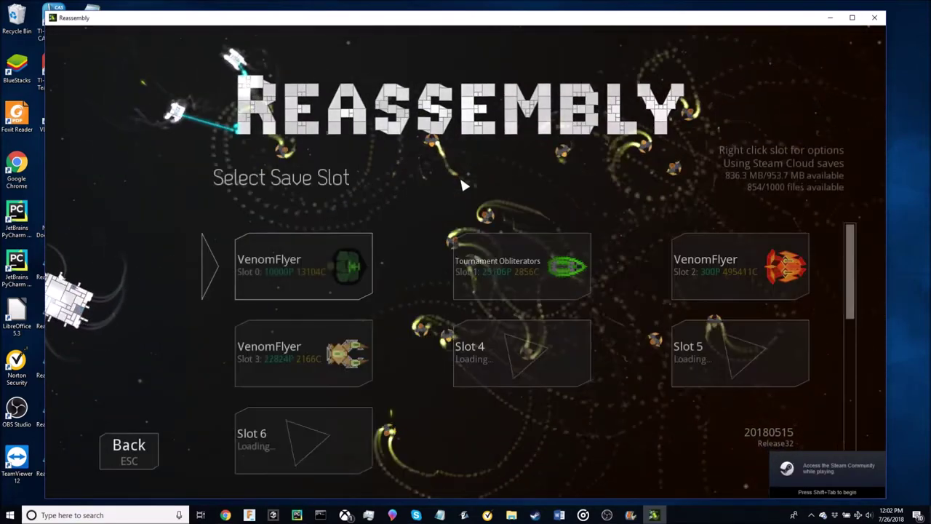
pyautogui.click(687, 435)
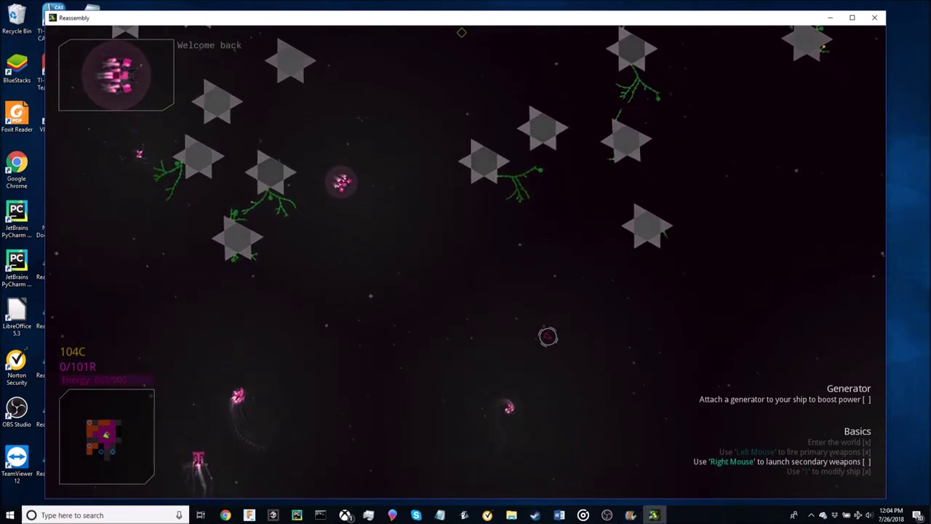
# Open the Sonny hie design from the fleet's design storage and examine the blocks available in its palette
pyautogui.press('Escape')
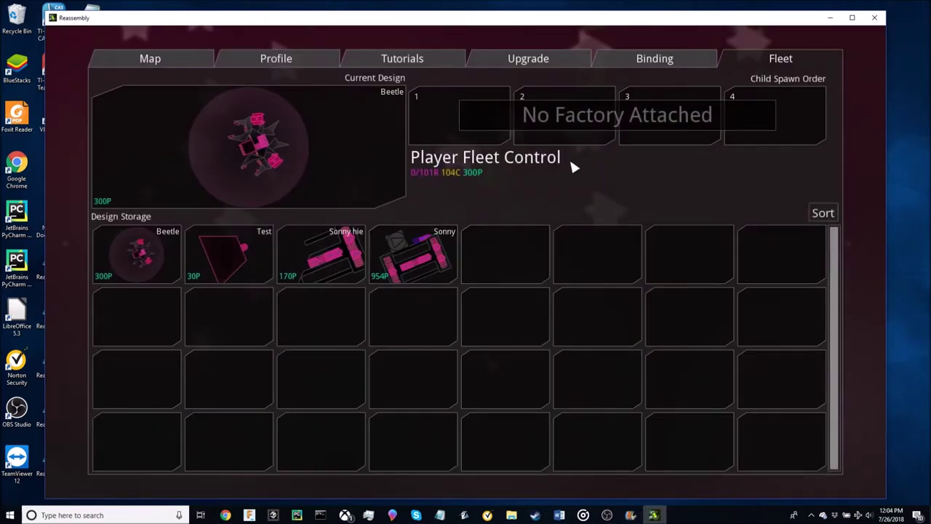
pyautogui.click(326, 266)
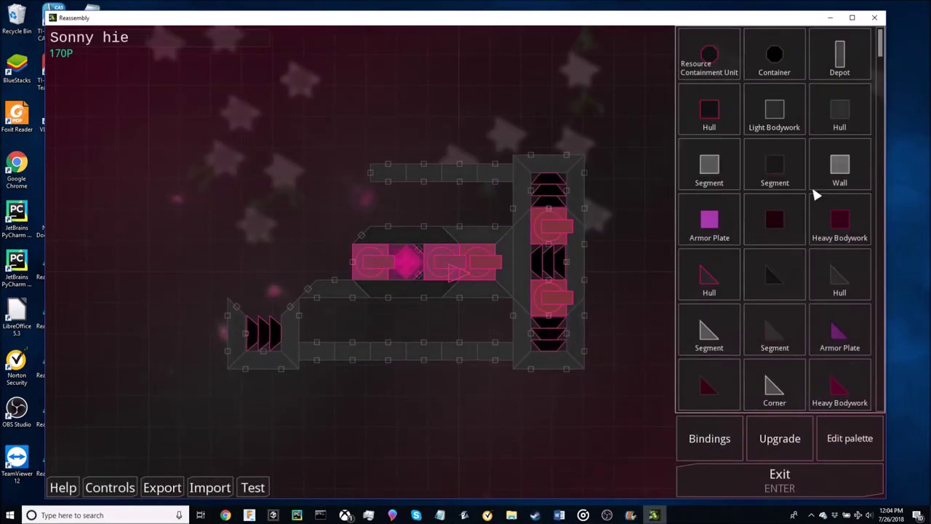
pyautogui.scroll(-5, 776, 116)
pyautogui.scroll(-10, 775, 120)
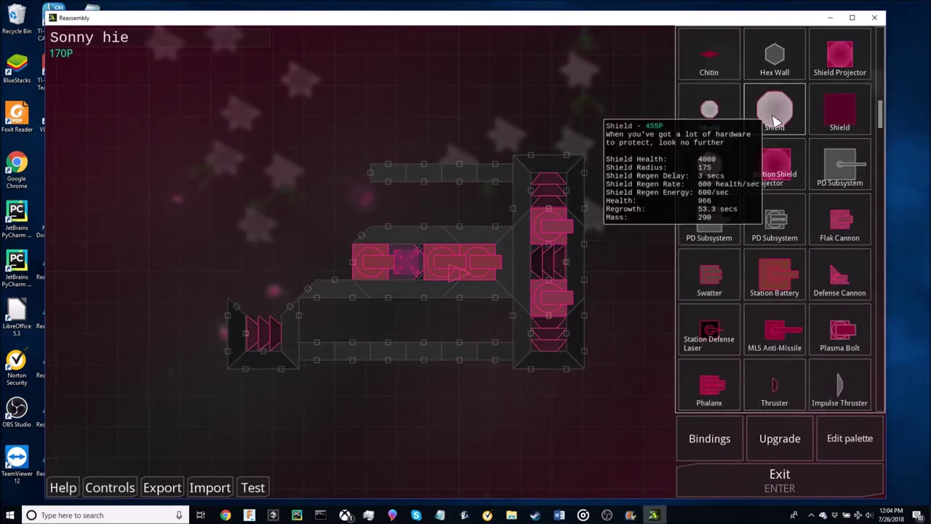
pyautogui.scroll(-8, 767, 133)
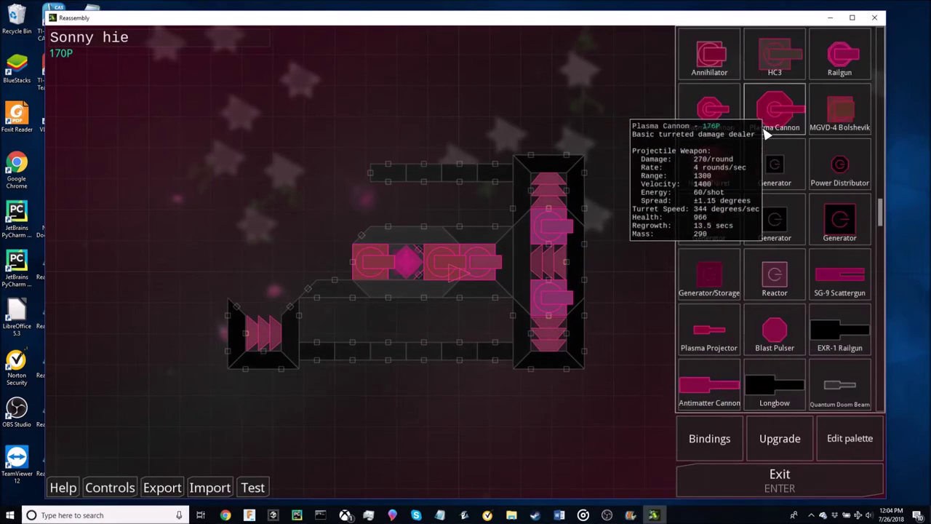
pyautogui.scroll(-8, 767, 133)
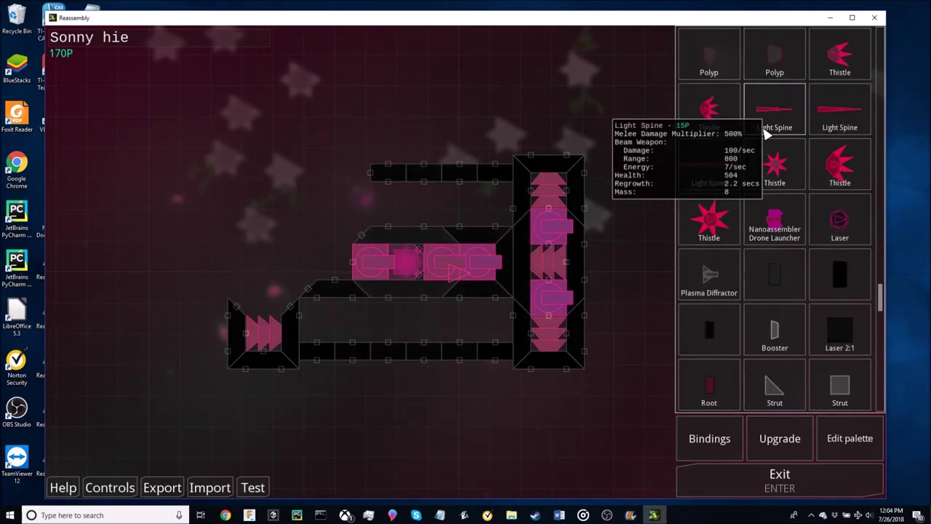
pyautogui.scroll(-10, 723, 191)
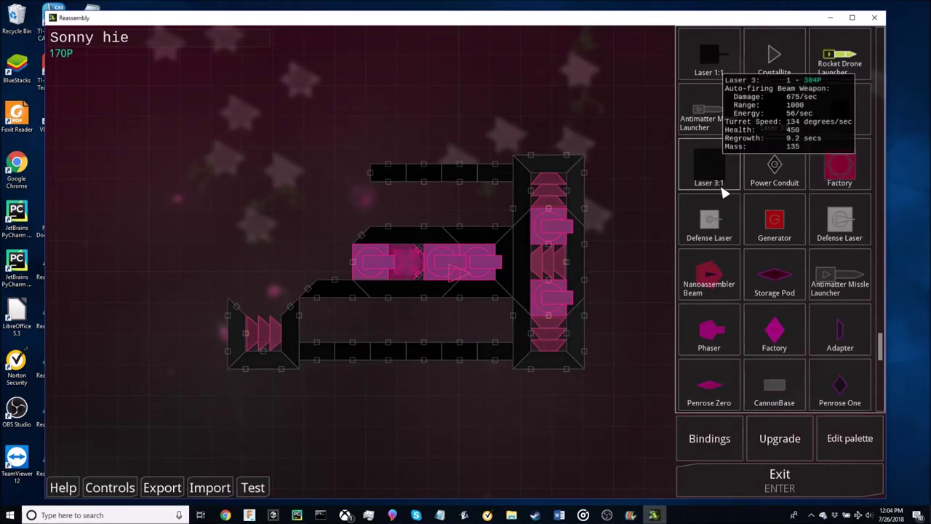
pyautogui.scroll(3, 773, 370)
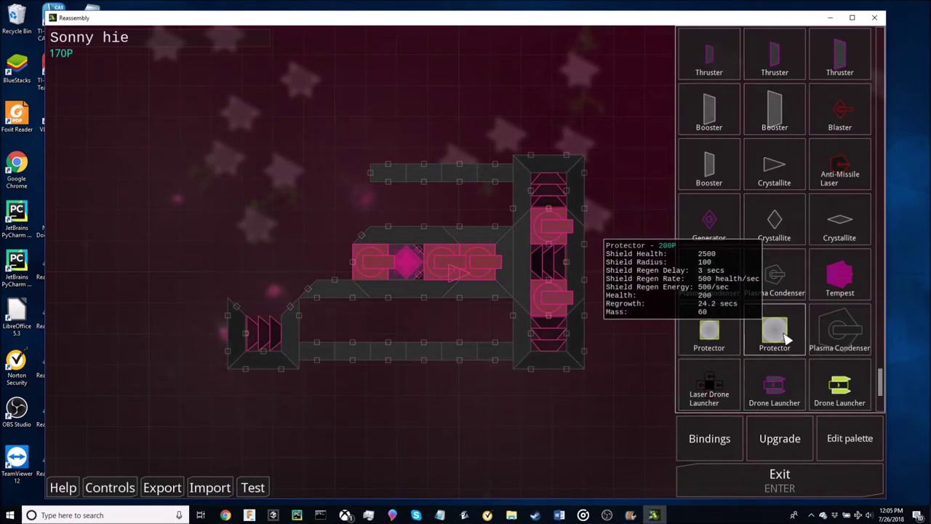
pyautogui.scroll(4, 778, 339)
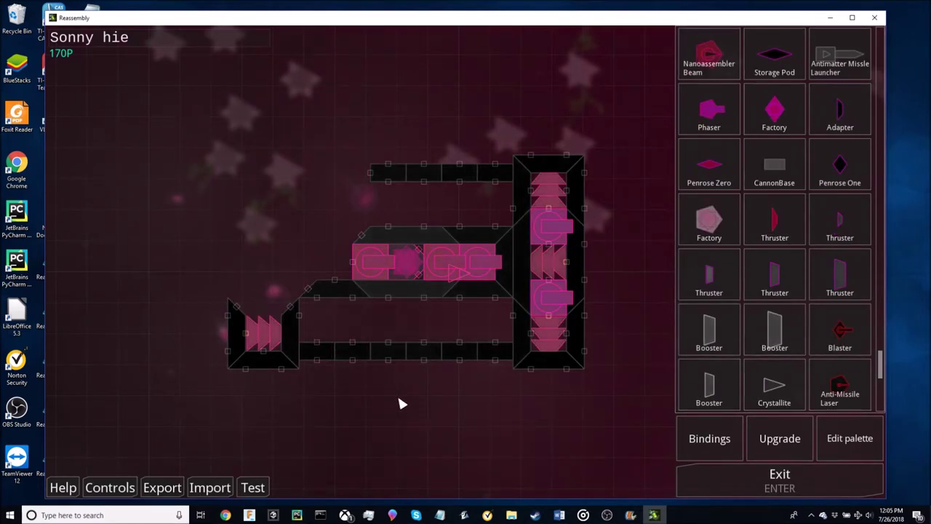
# Leave the ship editor and quit the current game to the main menu
pyautogui.click(737, 476)
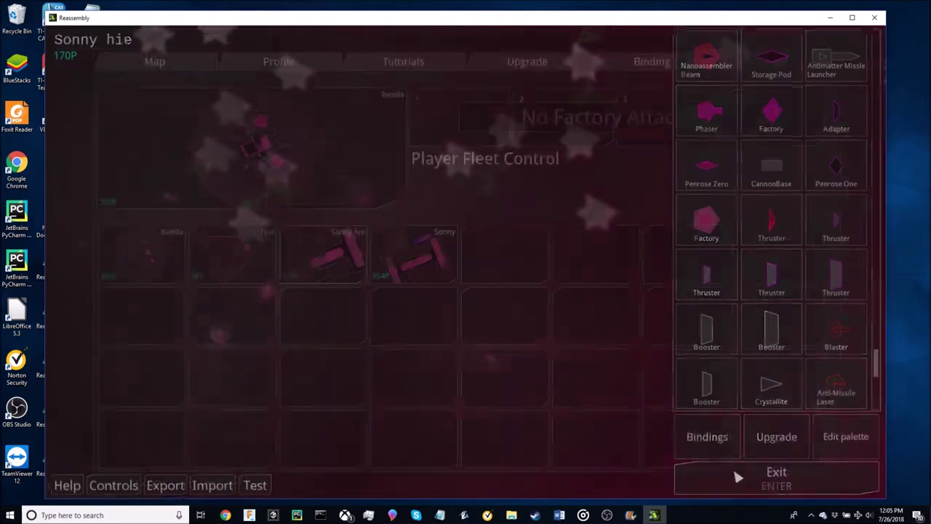
pyautogui.press('Escape')
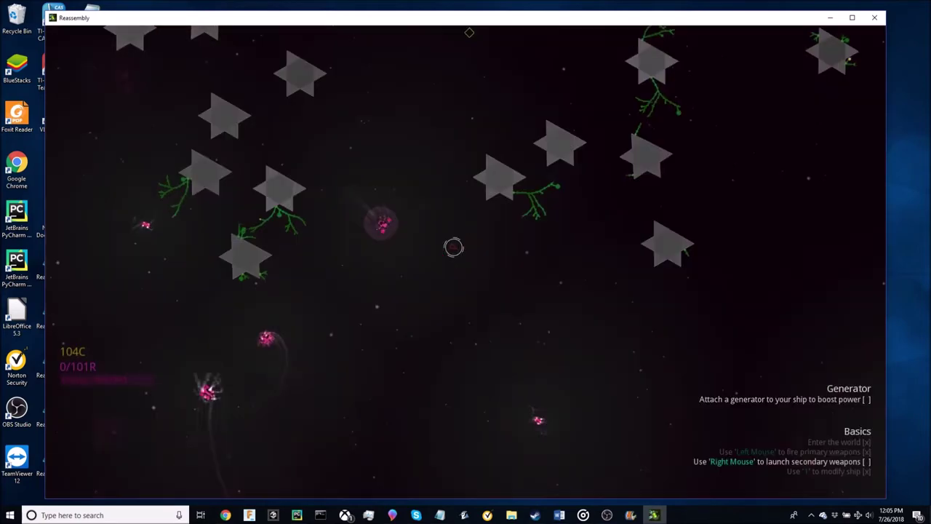
pyautogui.press('Escape')
pyautogui.click(474, 382)
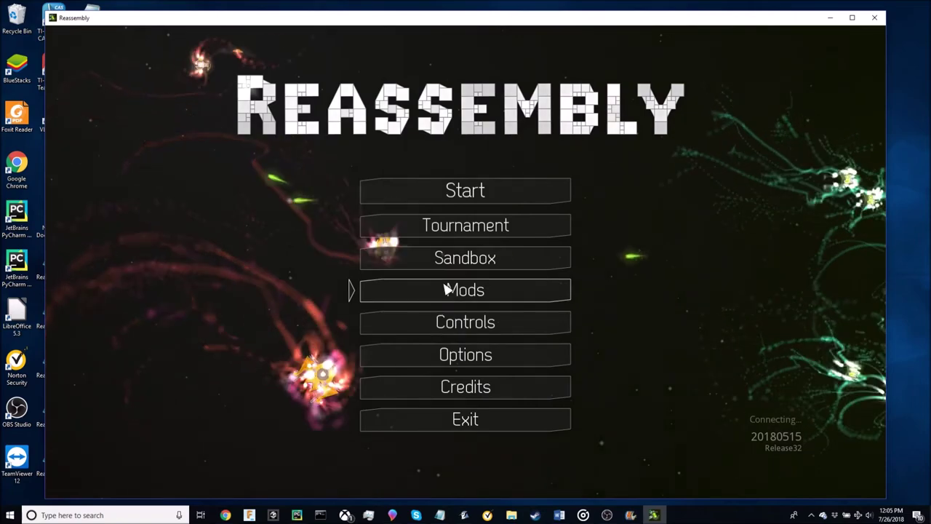
# Enter the Sandbox and run the console command palette 8
pyautogui.click(442, 265)
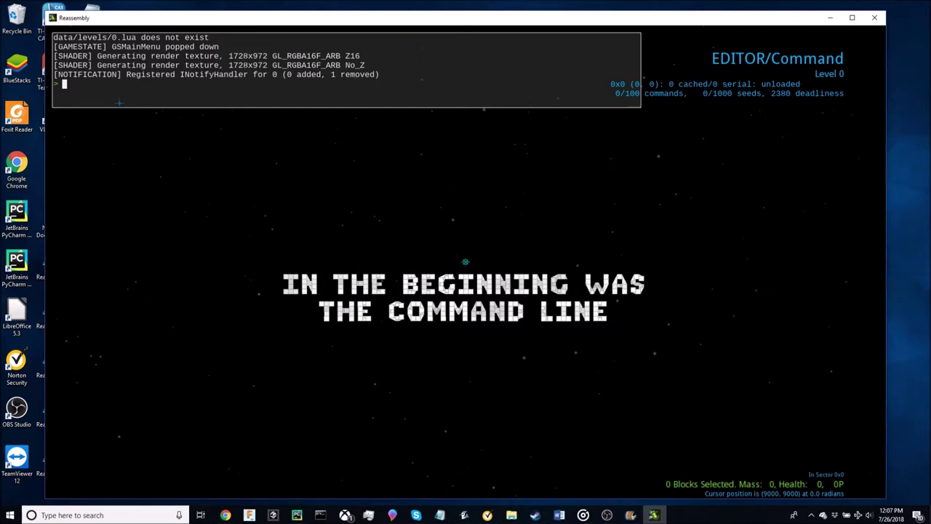
pyautogui.write('pal')
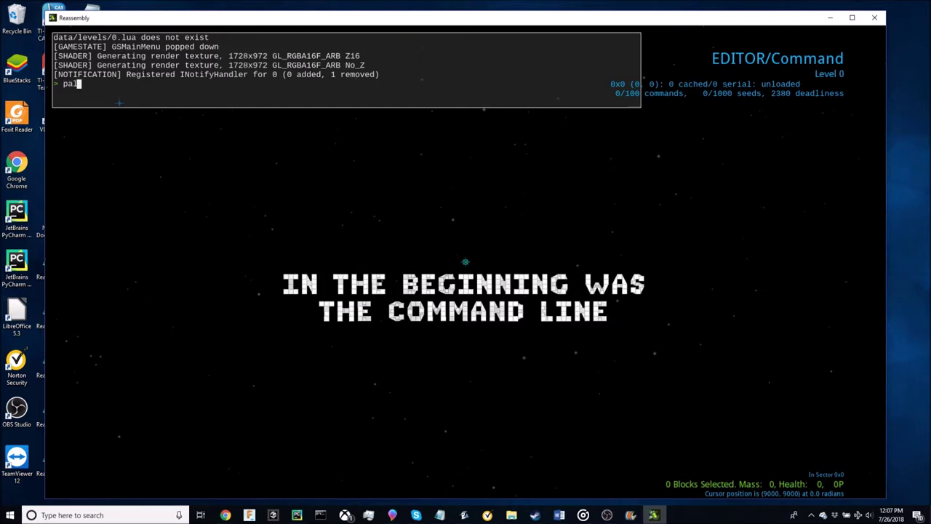
pyautogui.write('e')
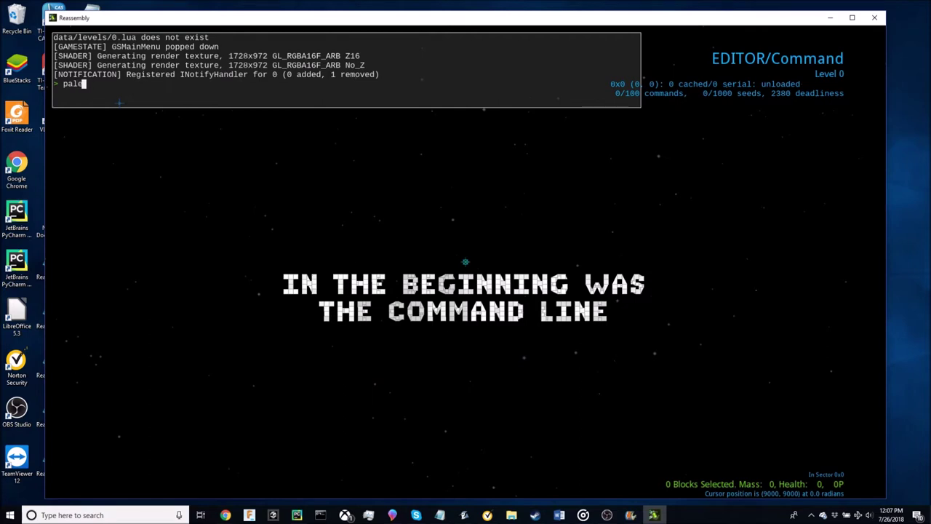
pyautogui.write('tte 8')
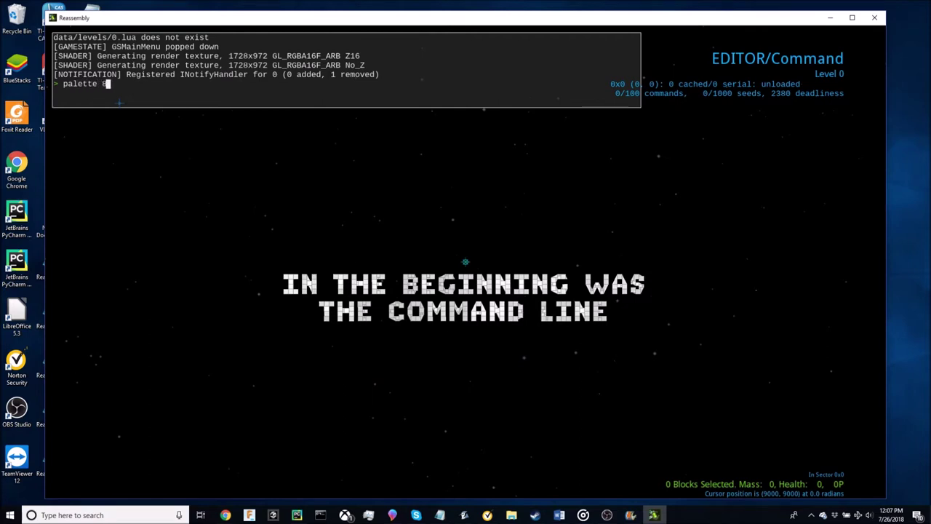
pyautogui.press('Return')
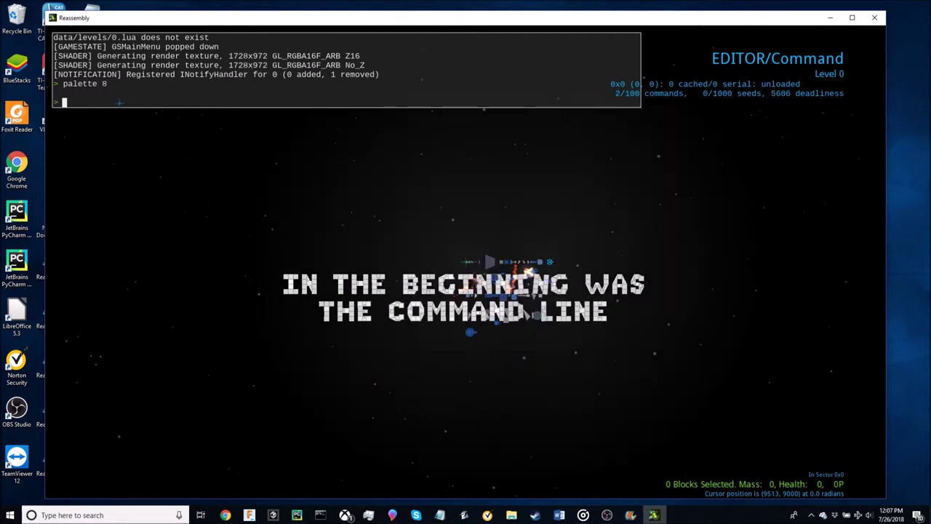